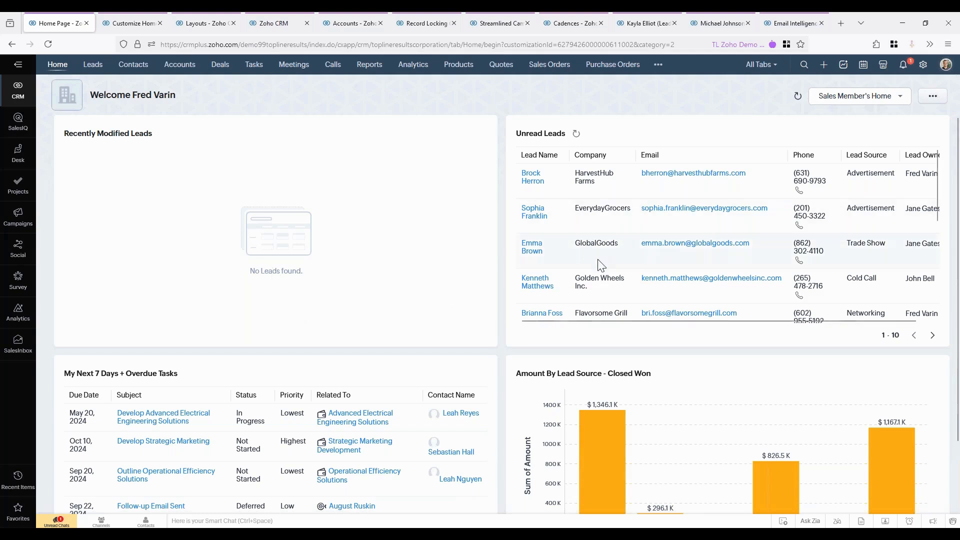
Review the unread leads and overdue tasks on the Sales Member's Home, and switch the home page view to Sales Leader.
scroll(600, 265, "down", 2)
scroll(205, 408, "down", 2)
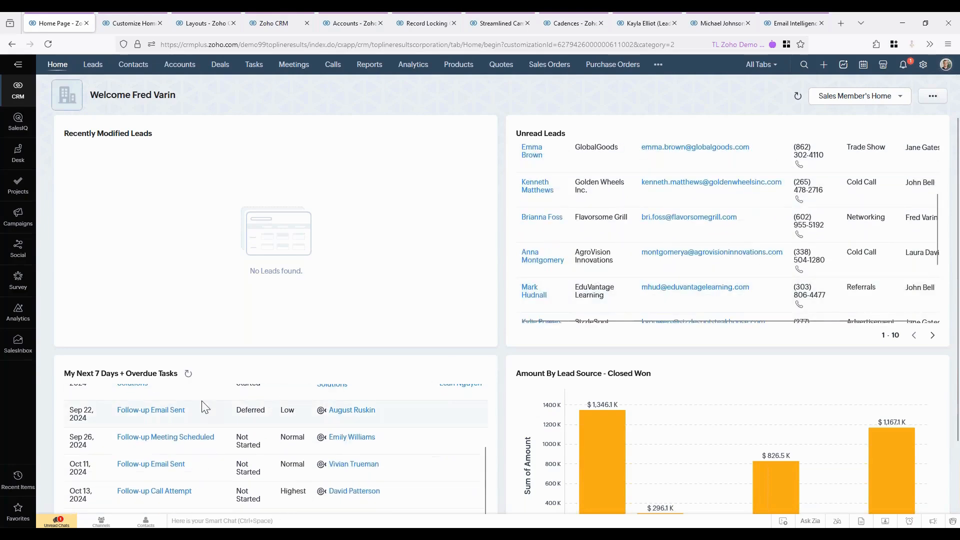
scroll(498, 345, "down", 2)
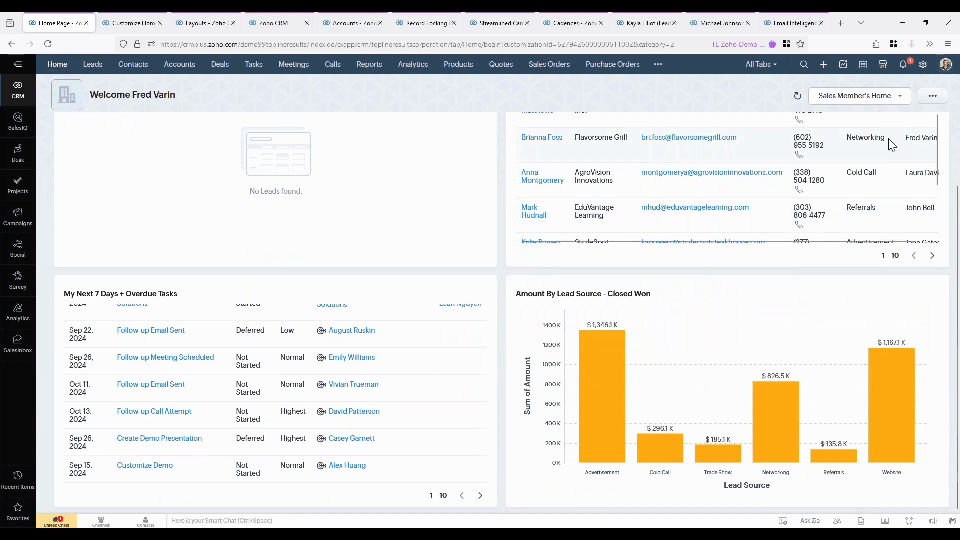
left_click(904, 99)
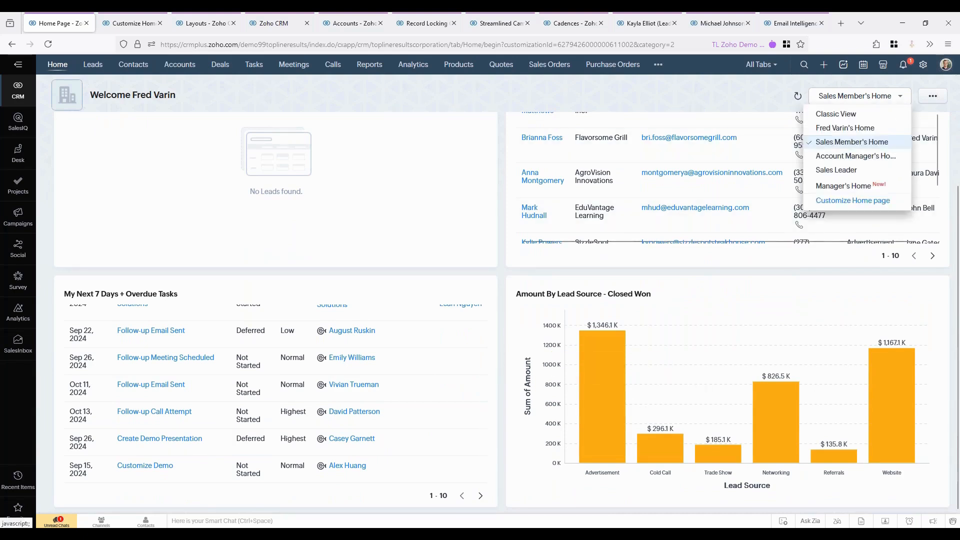
left_click(845, 173)
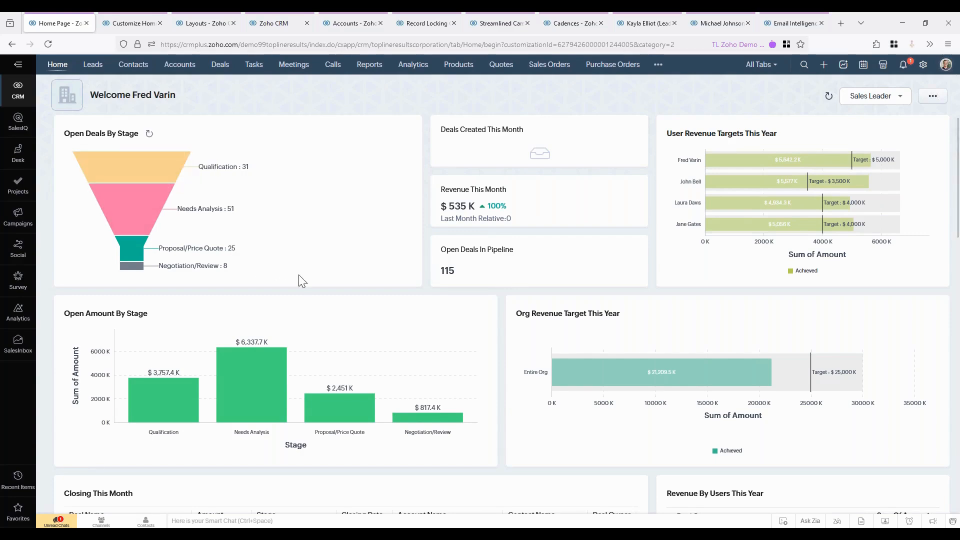
Examine the Sales Leader home page's user and organization revenue targets, open amounts by stage and deals closing this month.
mouse_move(755, 239)
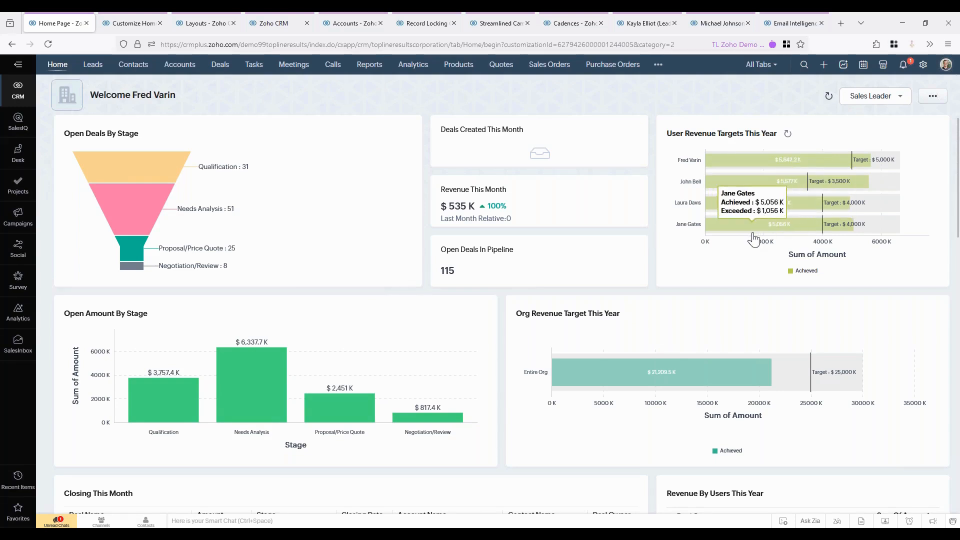
mouse_move(353, 414)
scroll(575, 395, "down", 1)
mouse_move(751, 331)
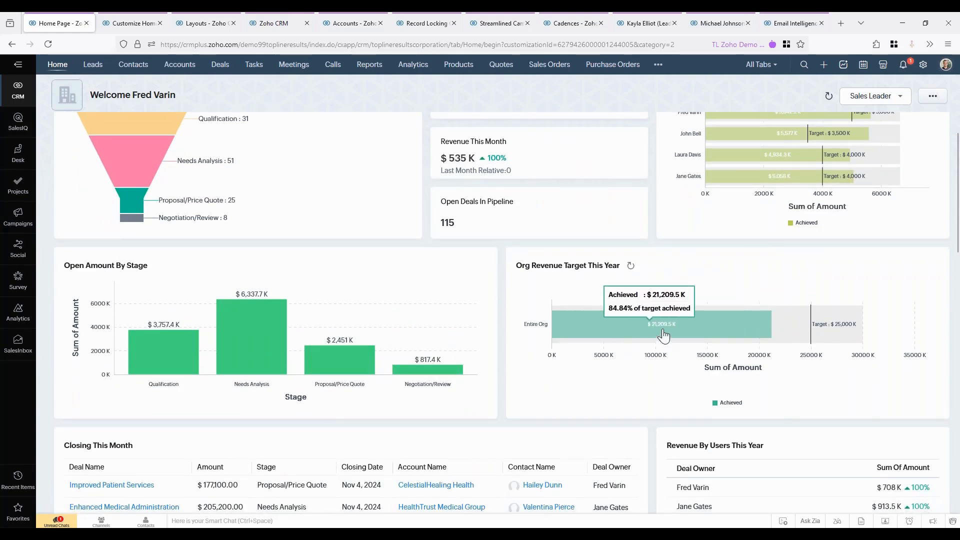
scroll(515, 400, "down", 3)
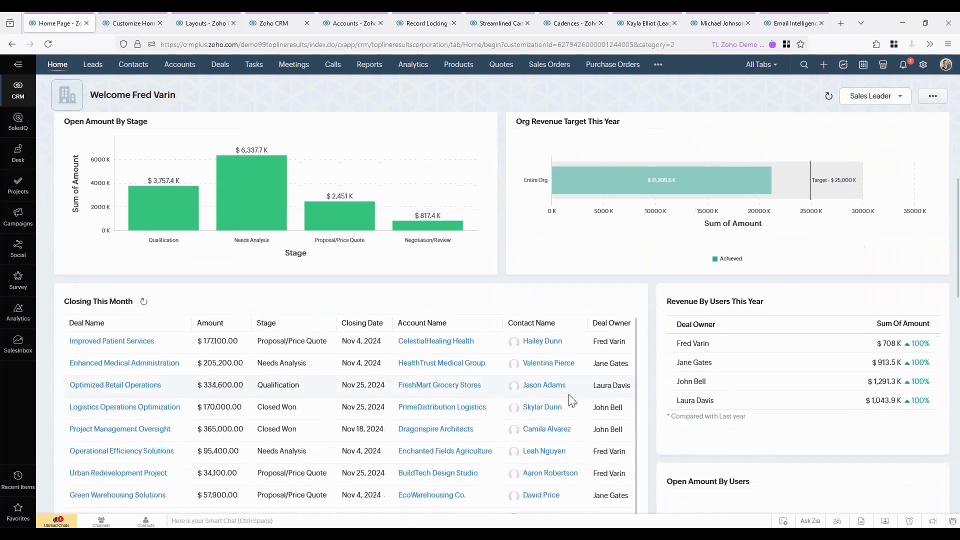
scroll(650, 407, "down", 2)
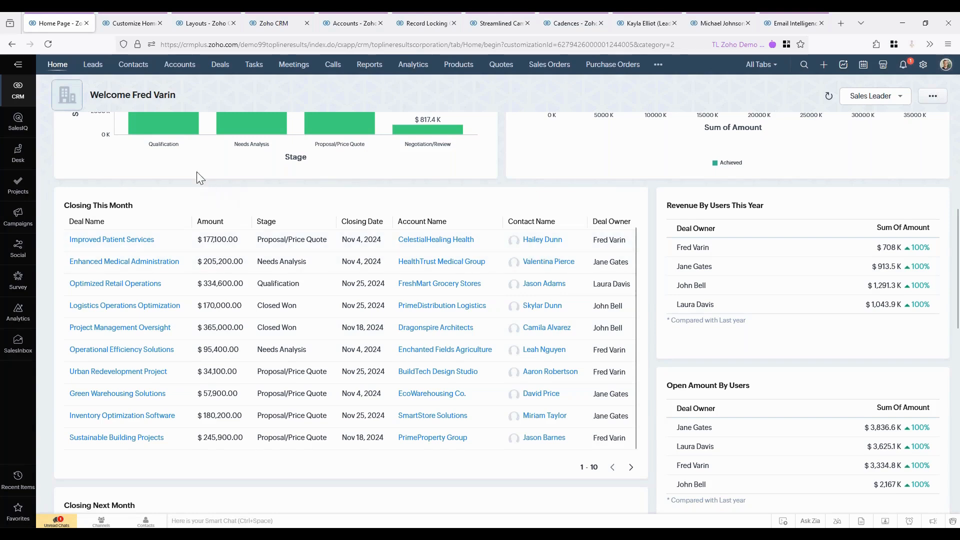
Share the Account Manager's Home Page with the Standard profile in its home page customization properties and save the change.
left_click(127, 25)
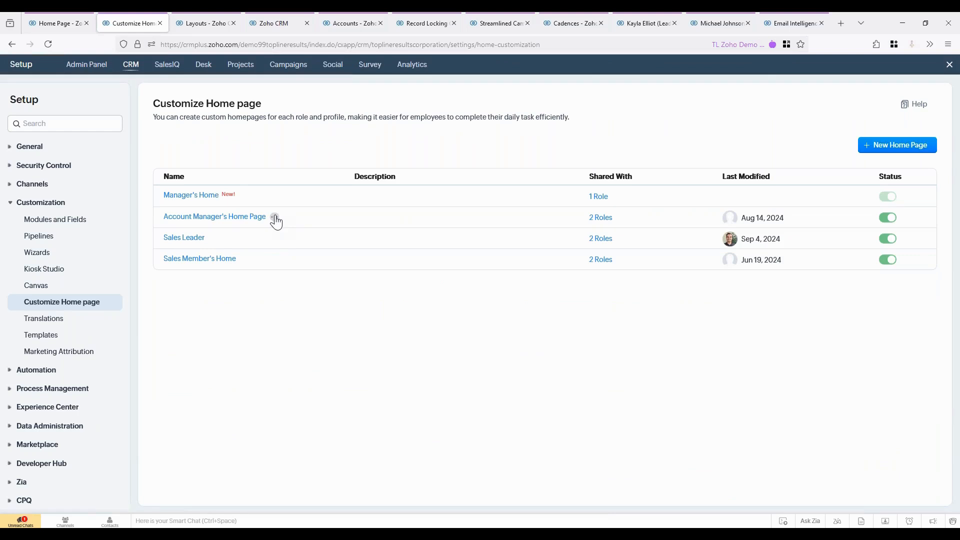
left_click(275, 219)
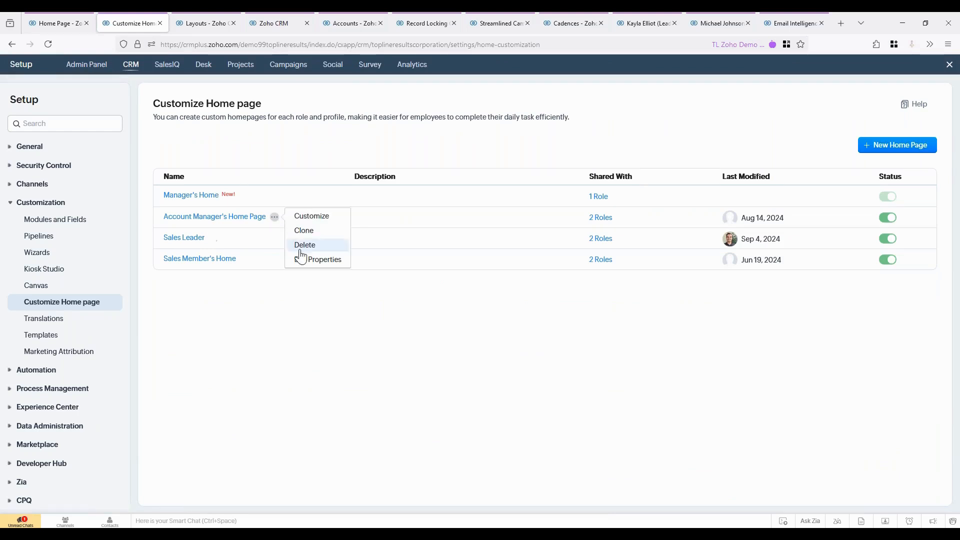
left_click(311, 261)
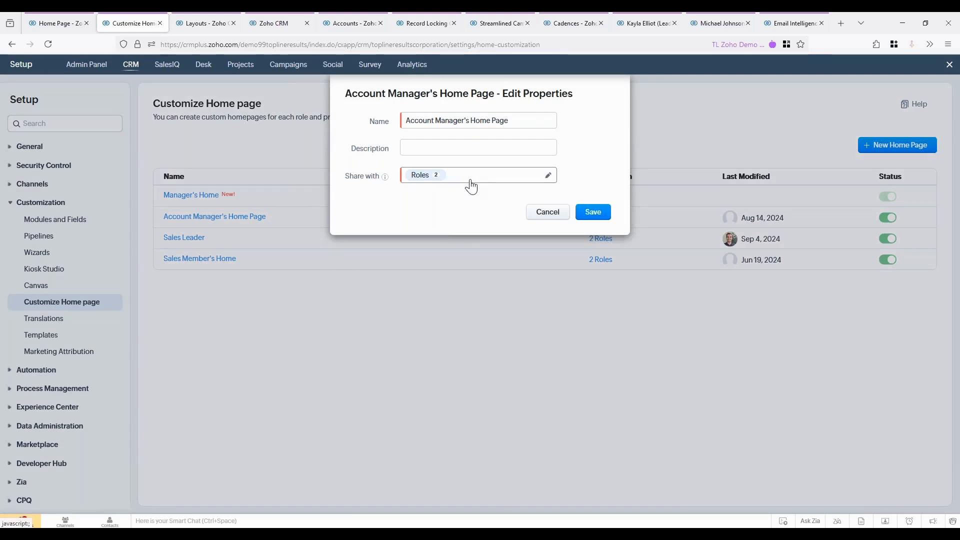
left_click(469, 184)
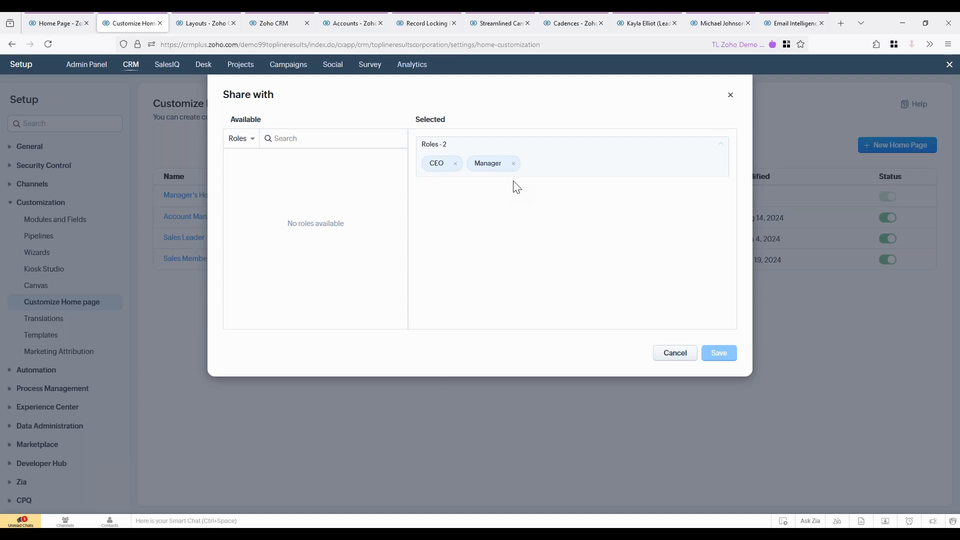
left_click(249, 145)
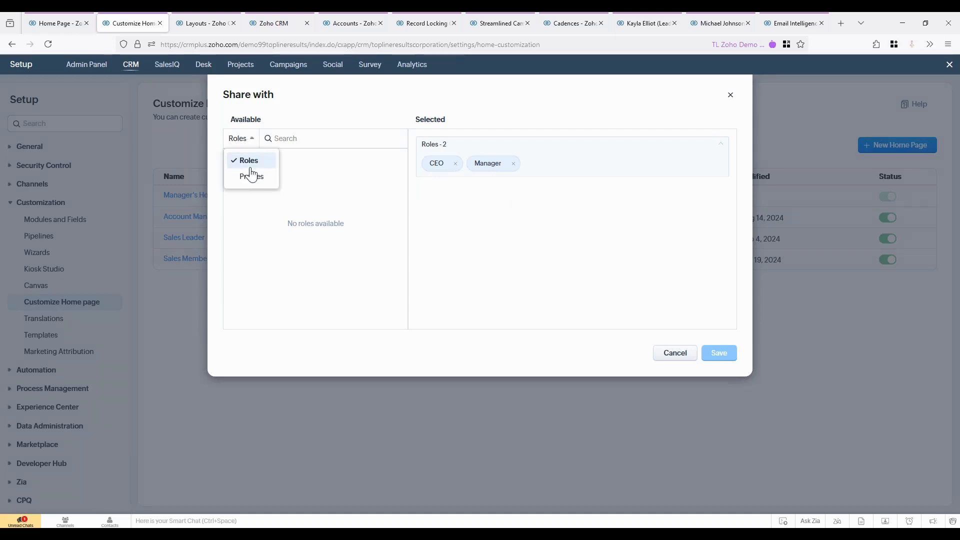
left_click(251, 178)
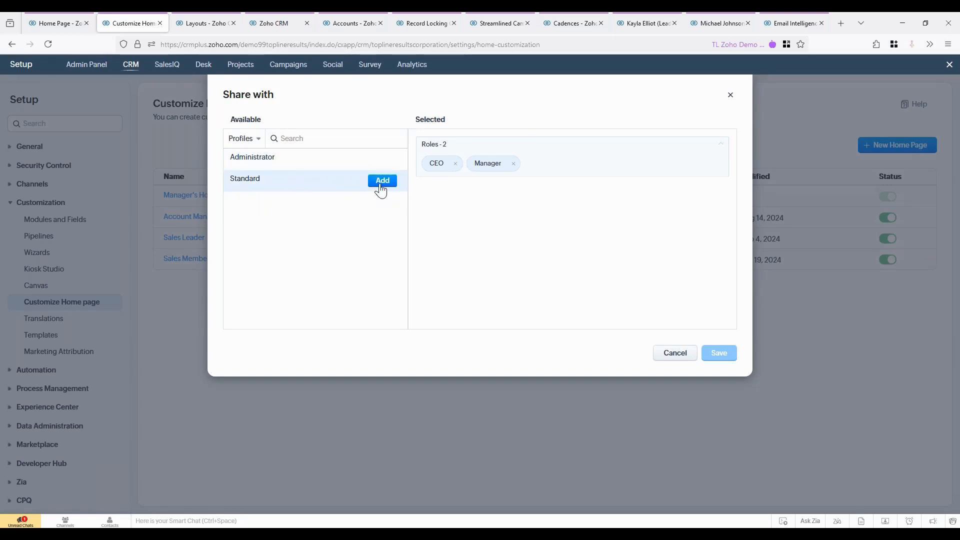
left_click(380, 188)
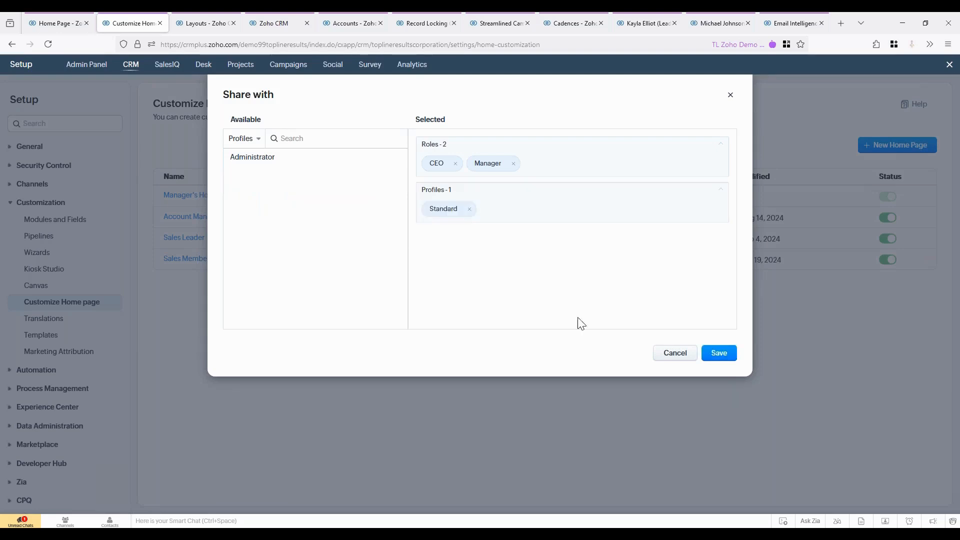
left_click(718, 353)
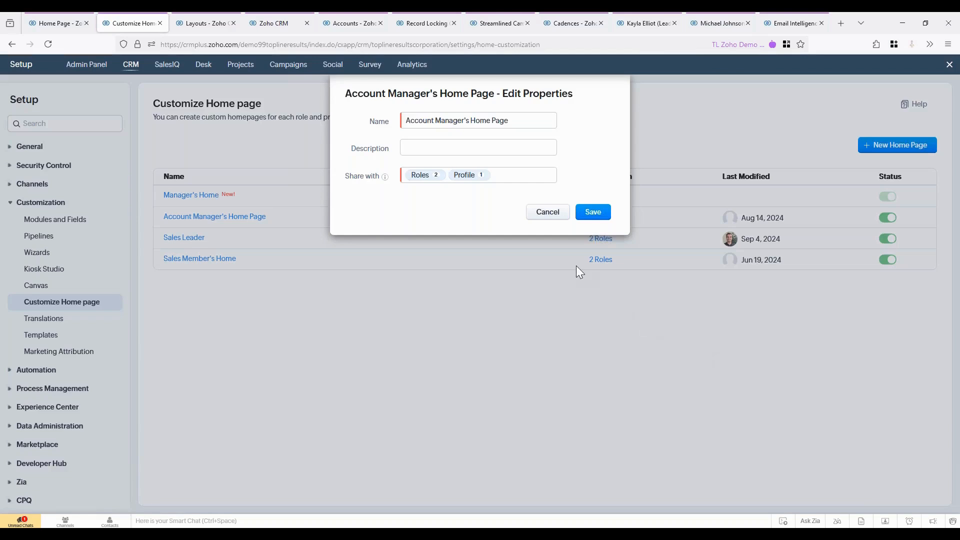
left_click(589, 220)
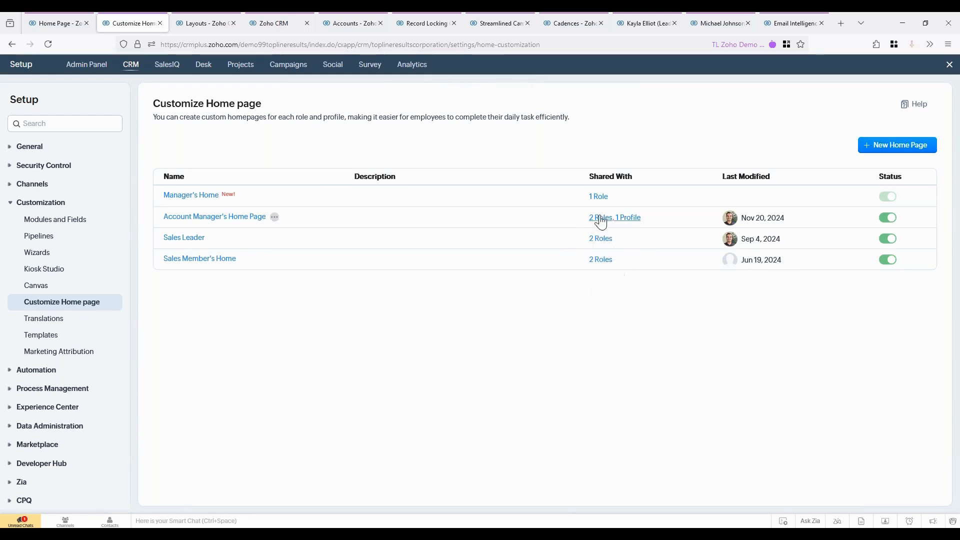
mouse_move(602, 218)
Open the lookup module field settings for the Account Name field in the Standard layout of Deals.
left_click(206, 25)
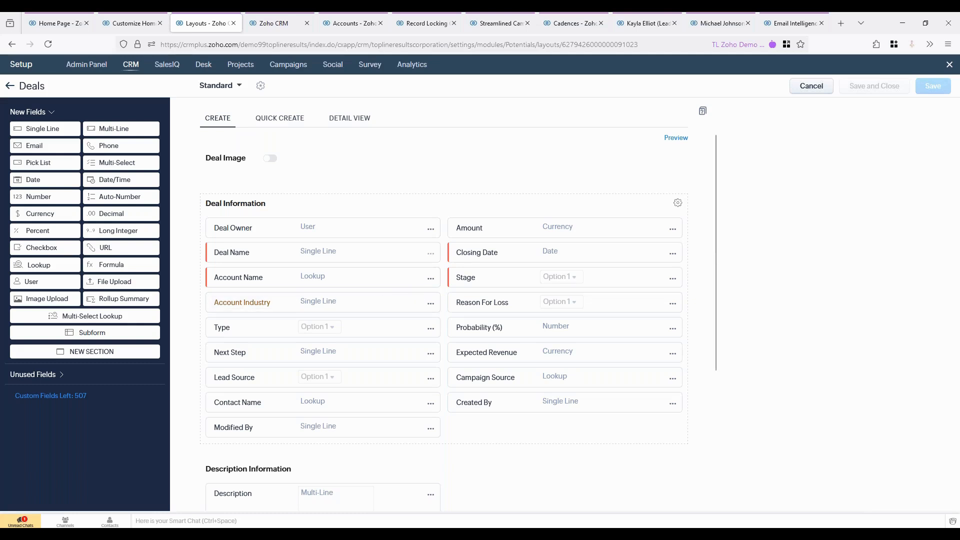
left_click(430, 279)
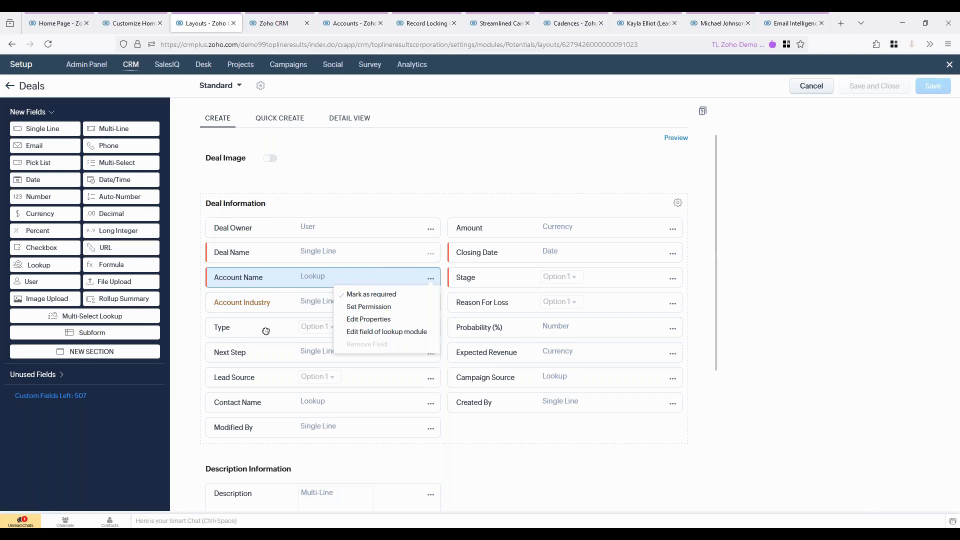
left_click(430, 381)
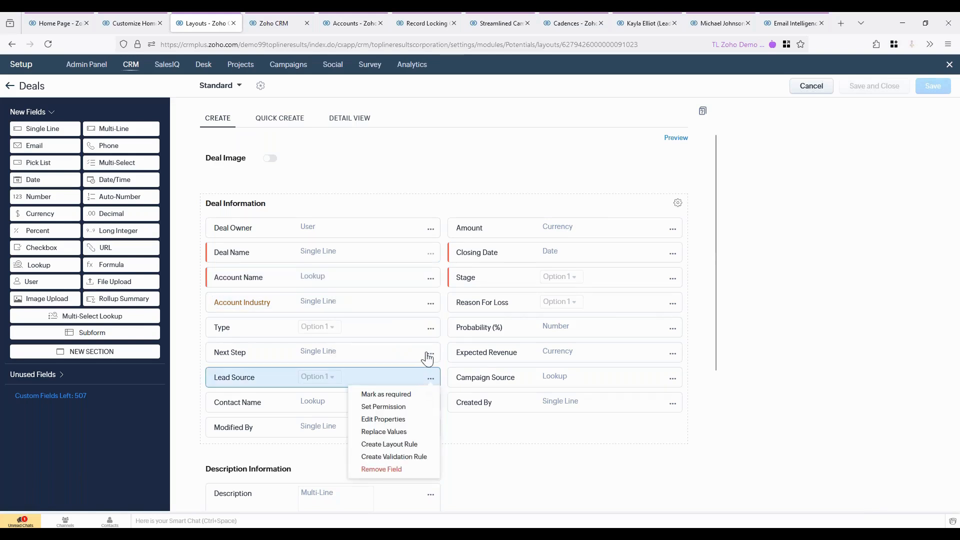
left_click(430, 279)
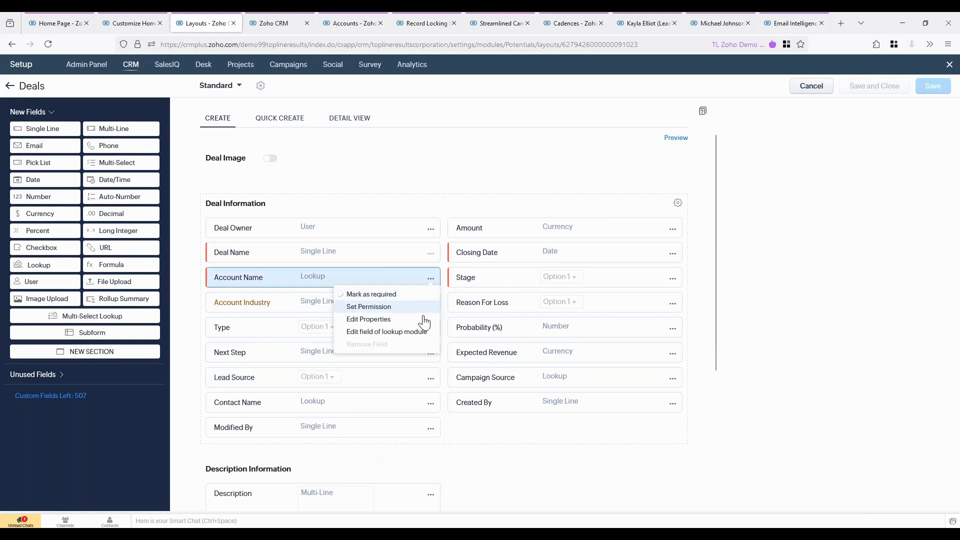
left_click(414, 333)
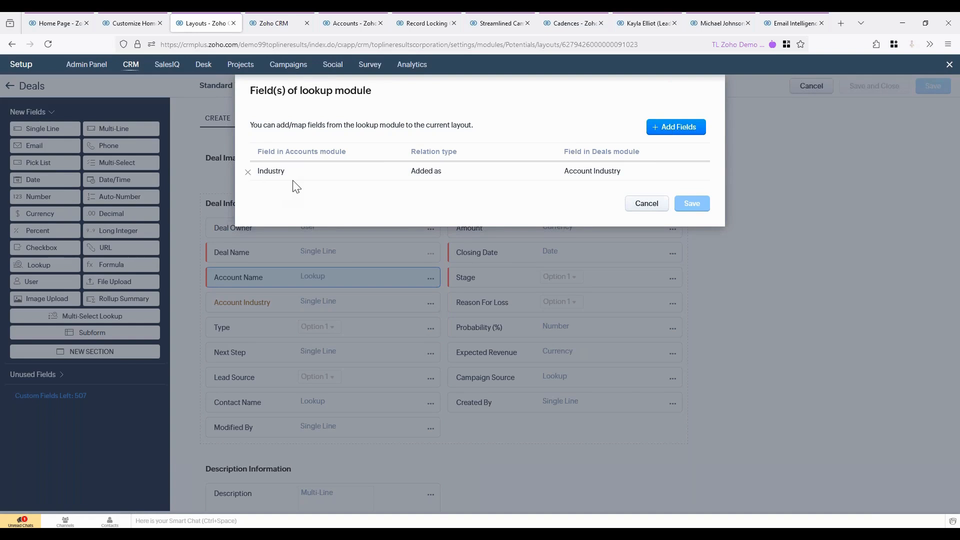
Add the Accounts module's Billing City to the Deals layout as a new field and save the lookup fields.
left_click(678, 131)
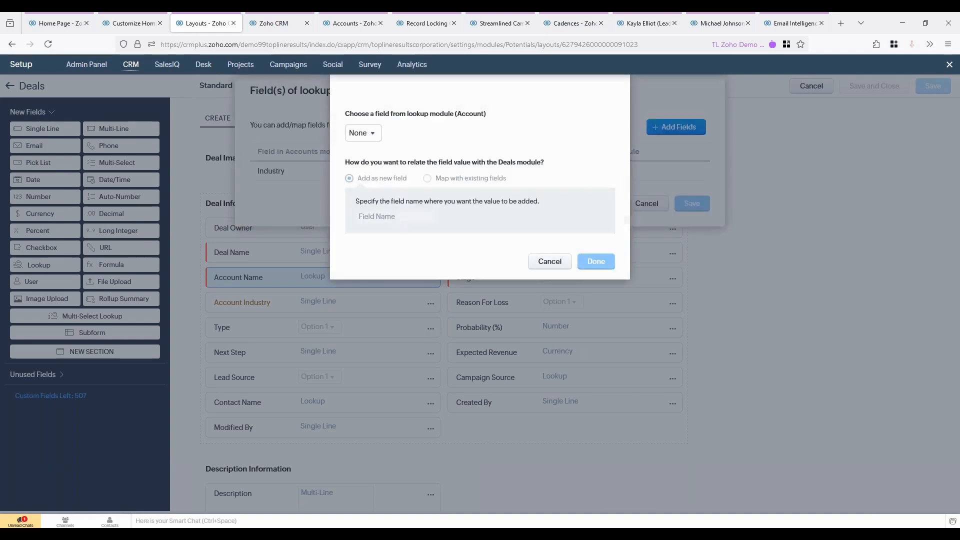
left_click(370, 134)
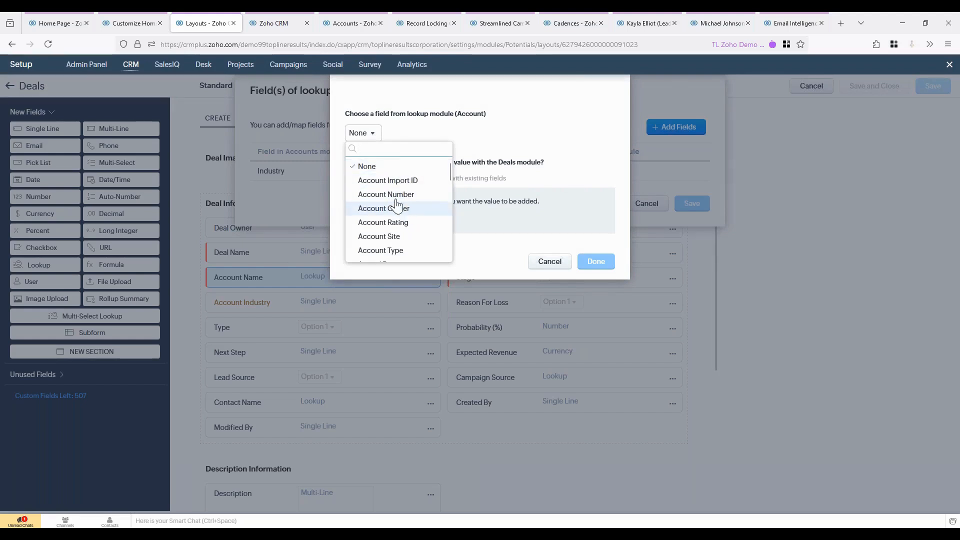
scroll(400, 210, "down", 3)
scroll(413, 226, "down", 1)
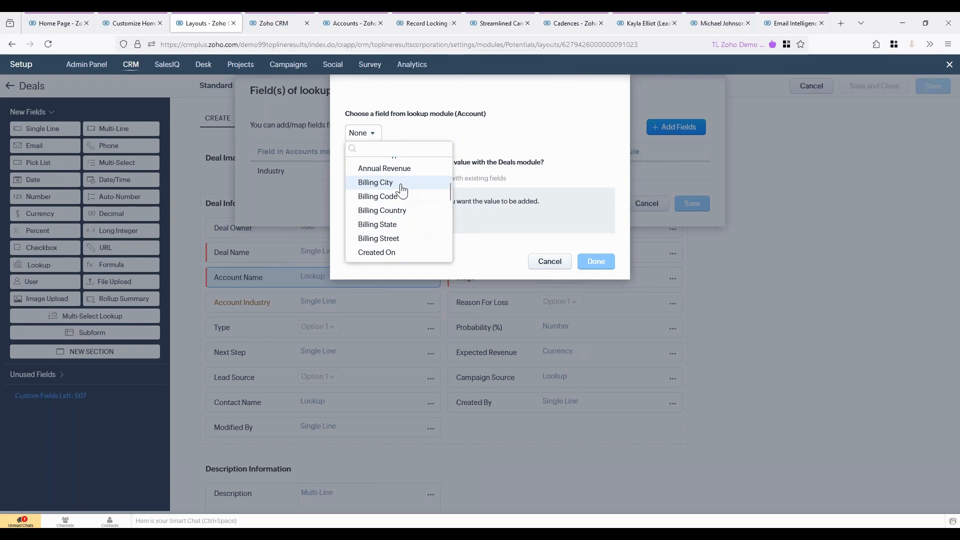
left_click(402, 187)
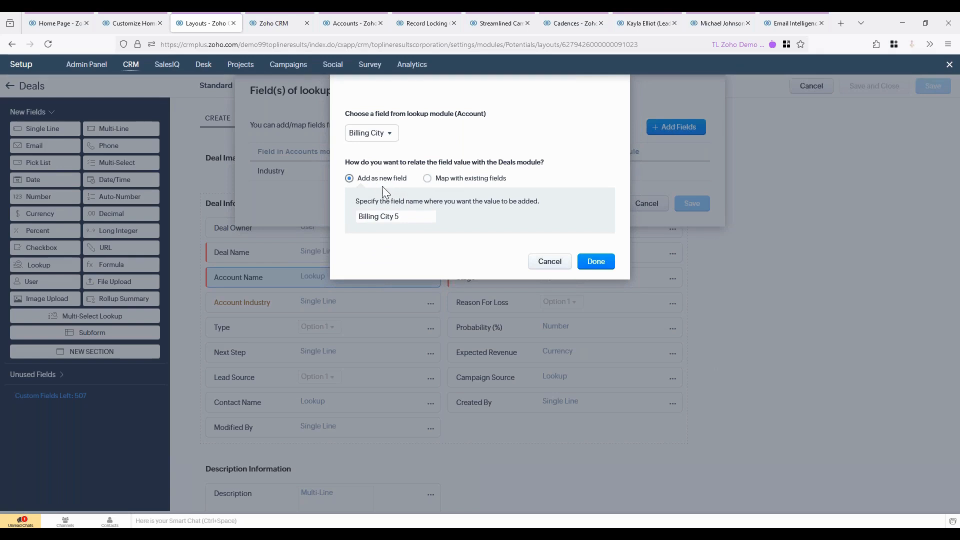
left_click(428, 179)
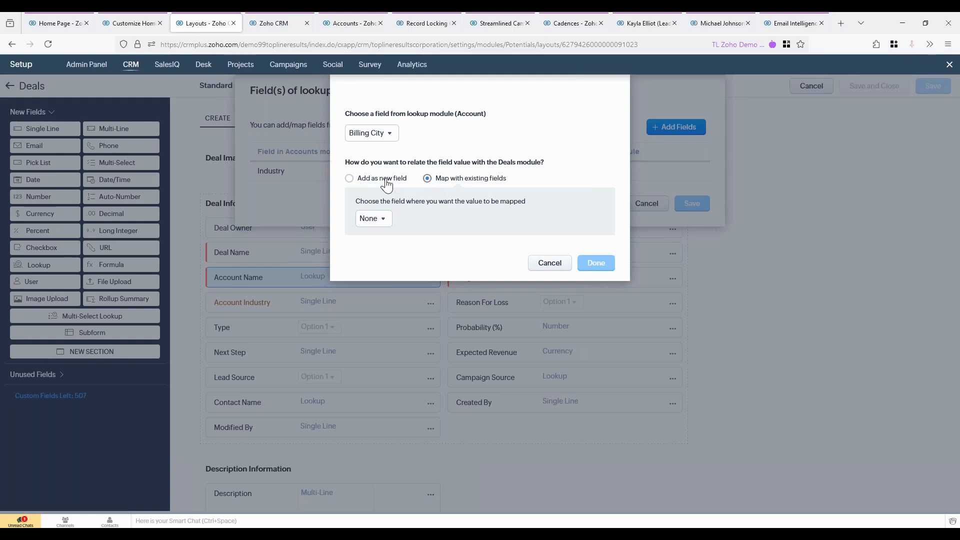
left_click(350, 179)
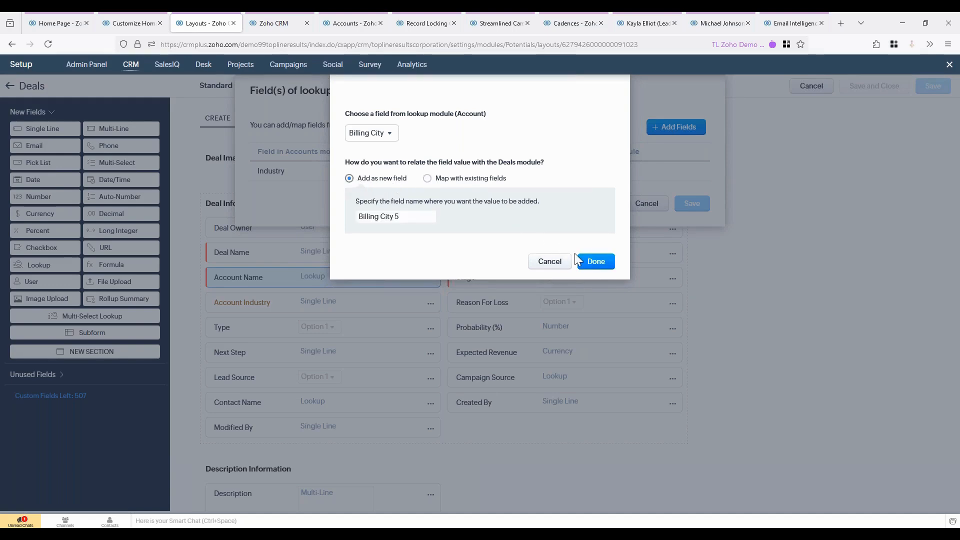
left_click(592, 261)
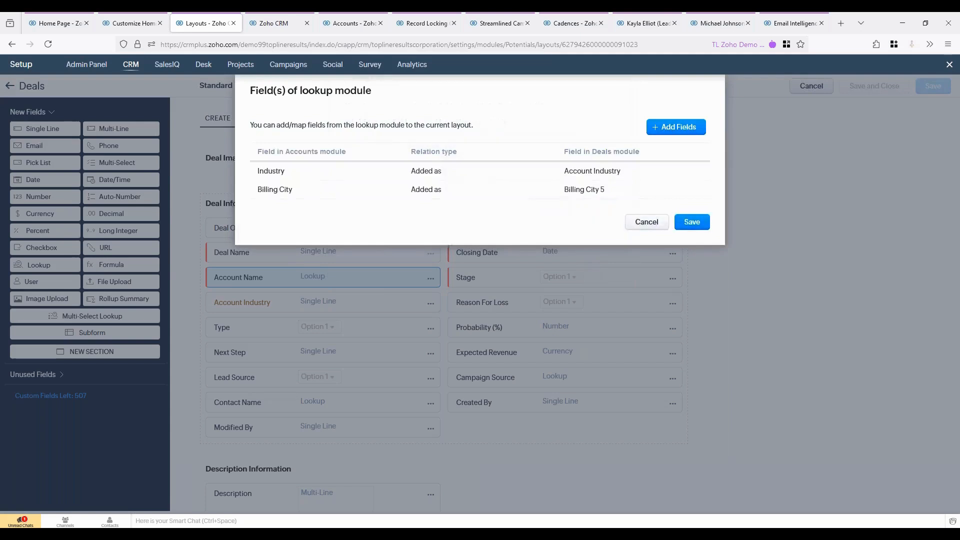
left_click(691, 221)
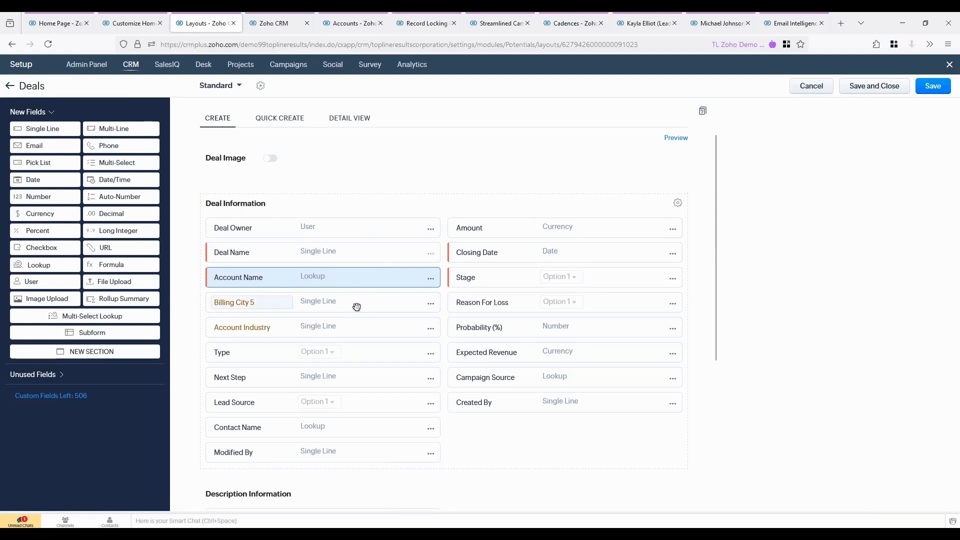
Move the new Billing City field directly below Account Industry and save the Deals layout.
left_click_drag(356, 306, 360, 328)
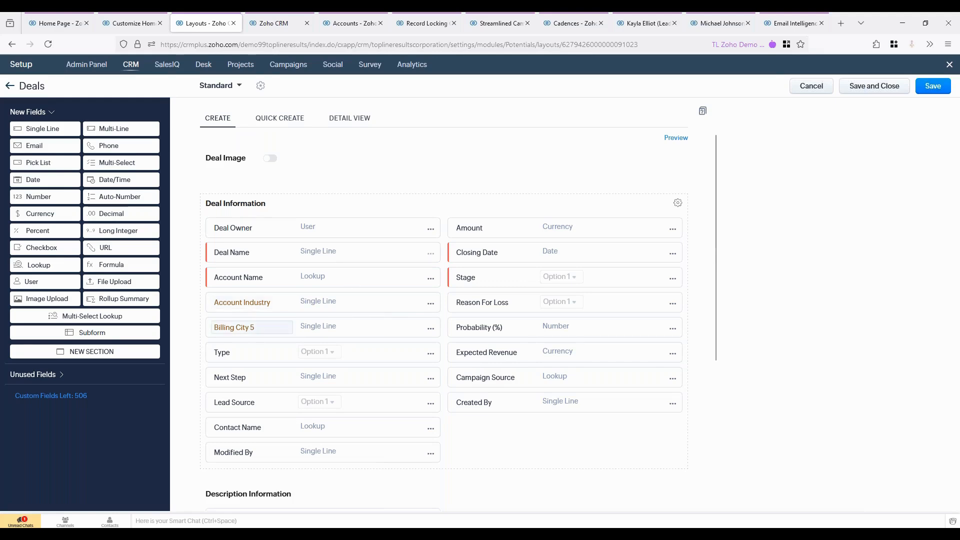
left_click(932, 86)
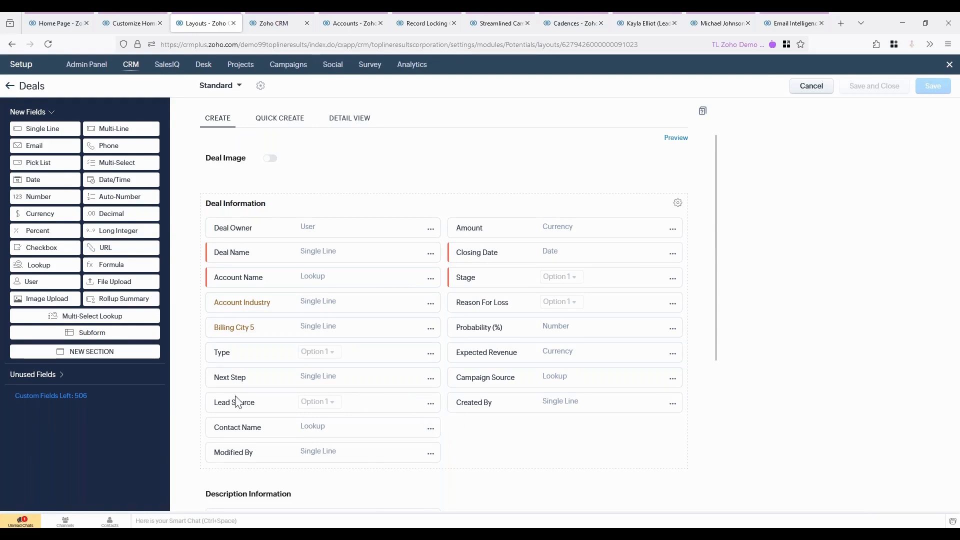
Review the Lead Source pick list properties and the Convert to Global Set option, leaving without any changes.
left_click(431, 403)
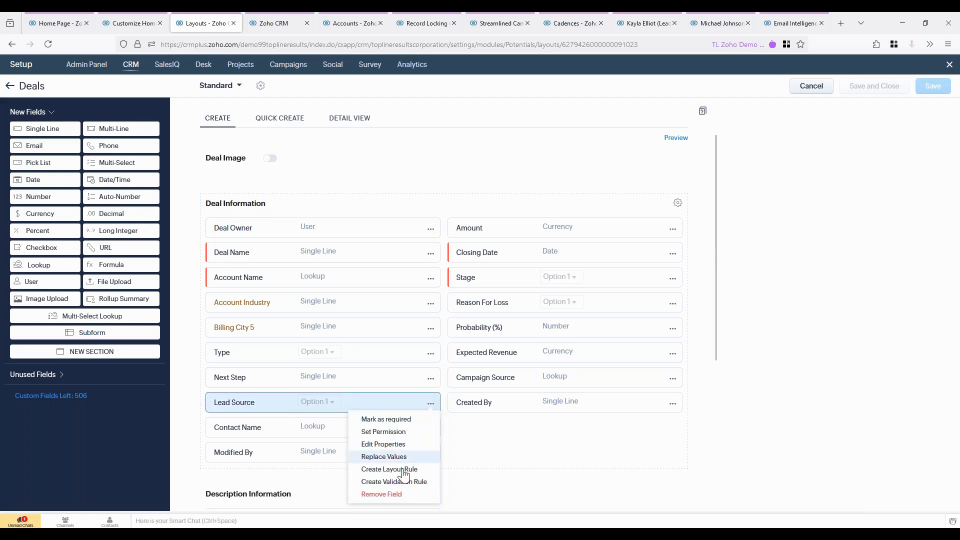
left_click(404, 444)
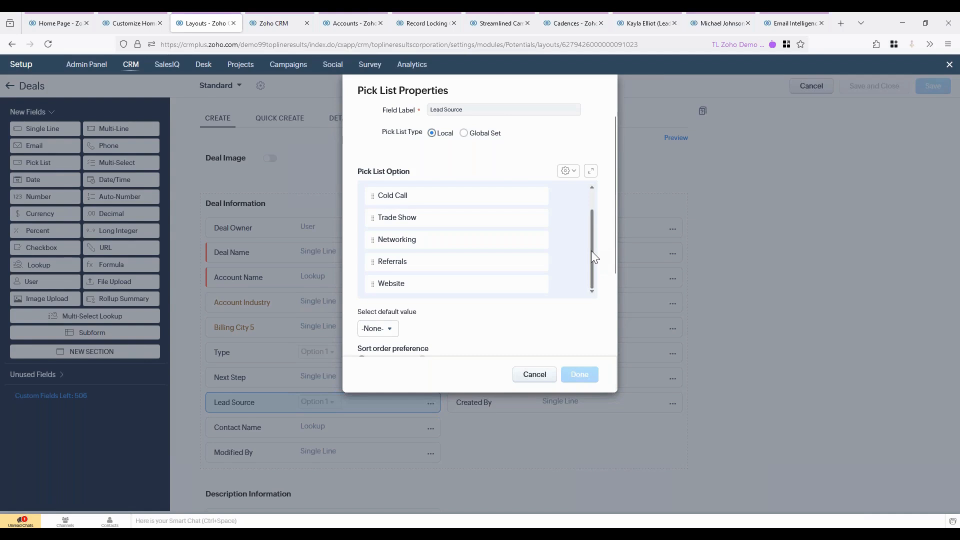
mouse_move(560, 201)
left_click(569, 171)
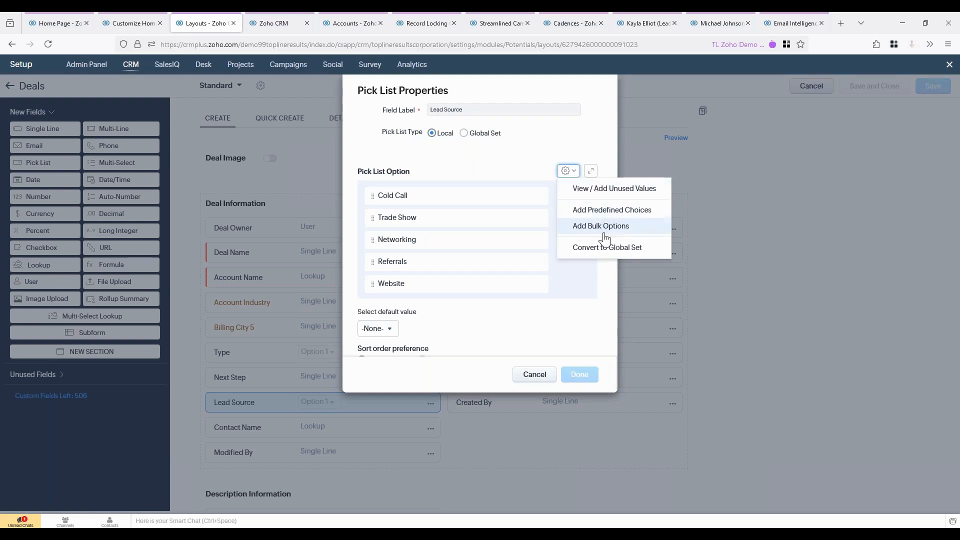
left_click(603, 254)
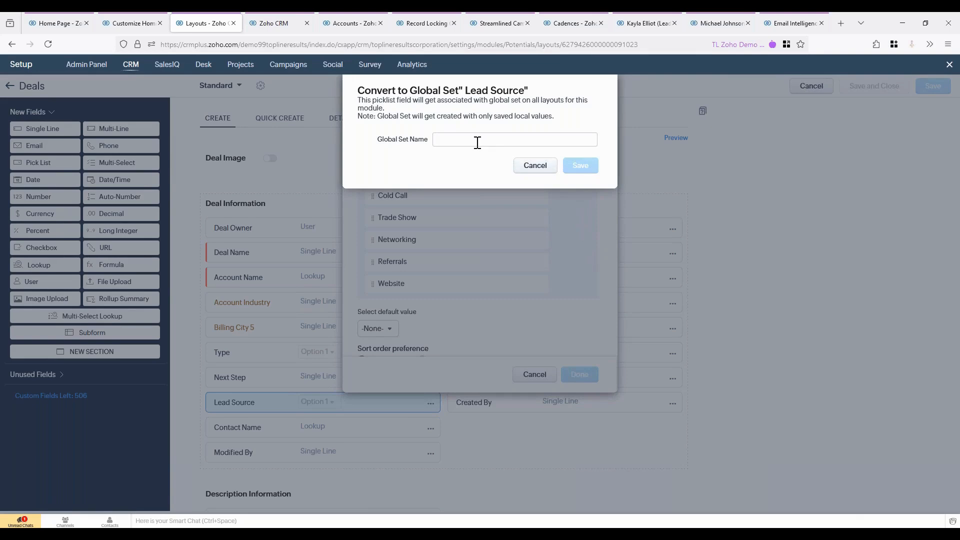
left_click(527, 166)
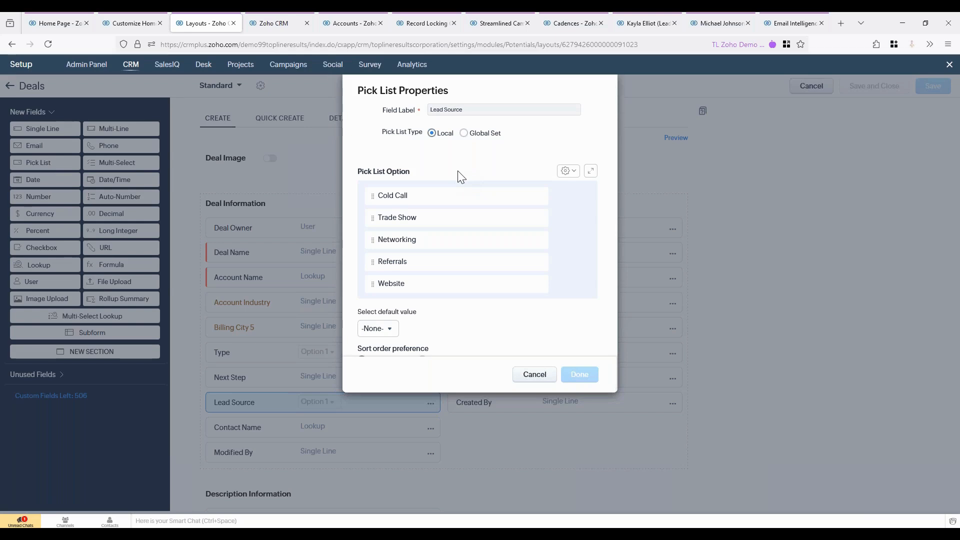
left_click(534, 376)
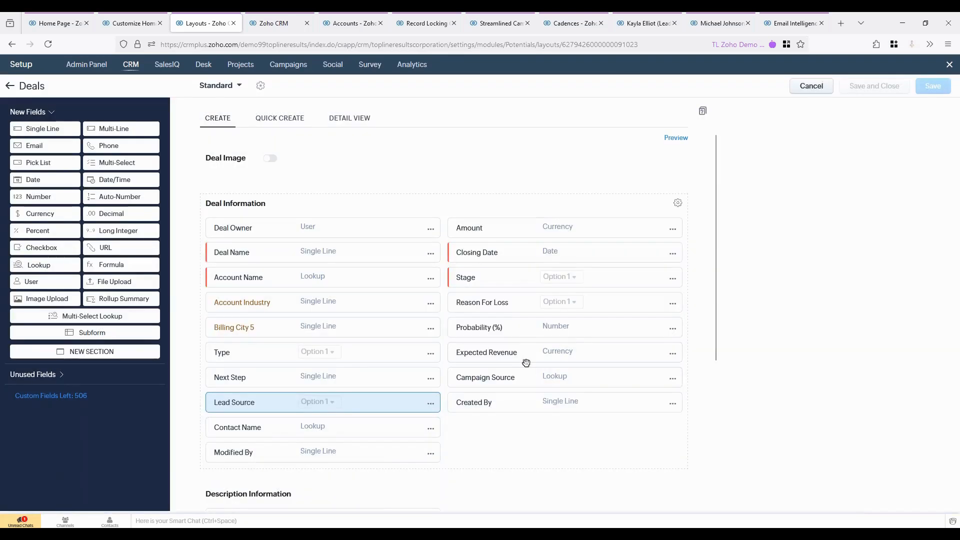
Open the pick list properties of the Industry field in the Accounts layout and turn its option colors off and back on.
left_click(270, 25)
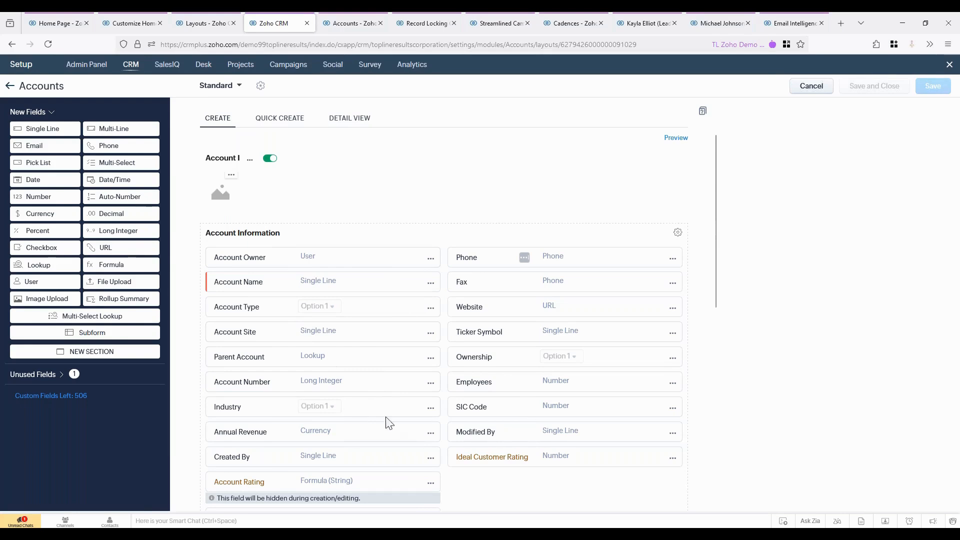
left_click(430, 408)
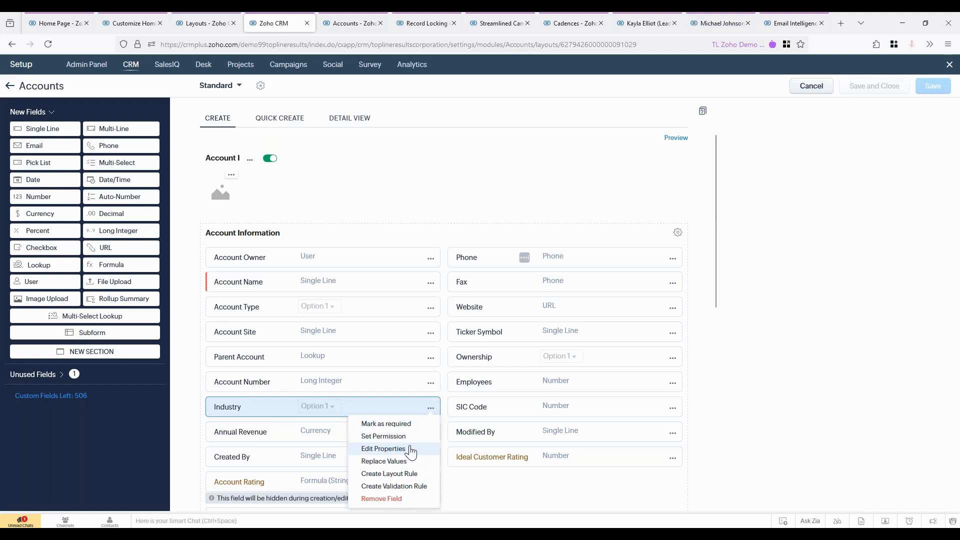
left_click(383, 449)
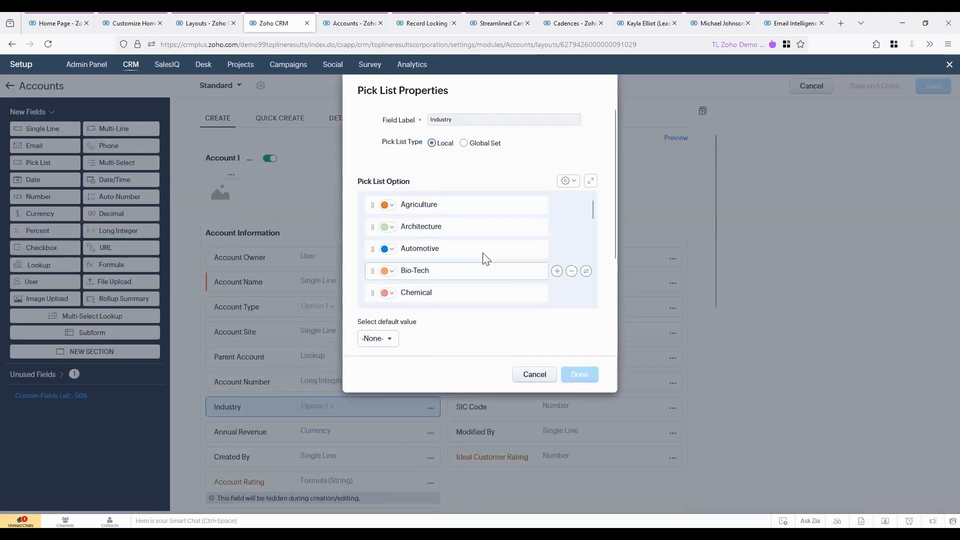
scroll(549, 322, "down", 3)
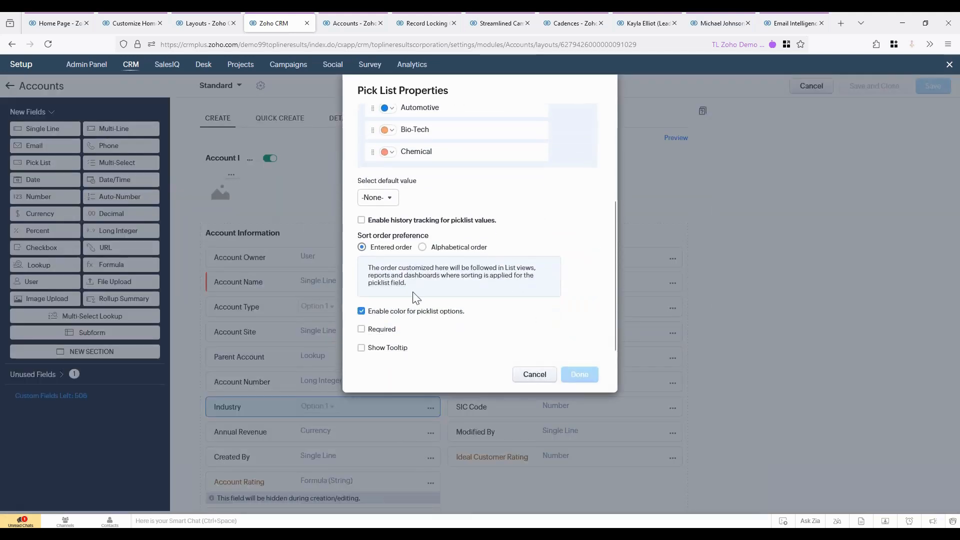
left_click(361, 311)
scroll(361, 311, "up", 1)
scroll(361, 311, "down", 1)
left_click(361, 311)
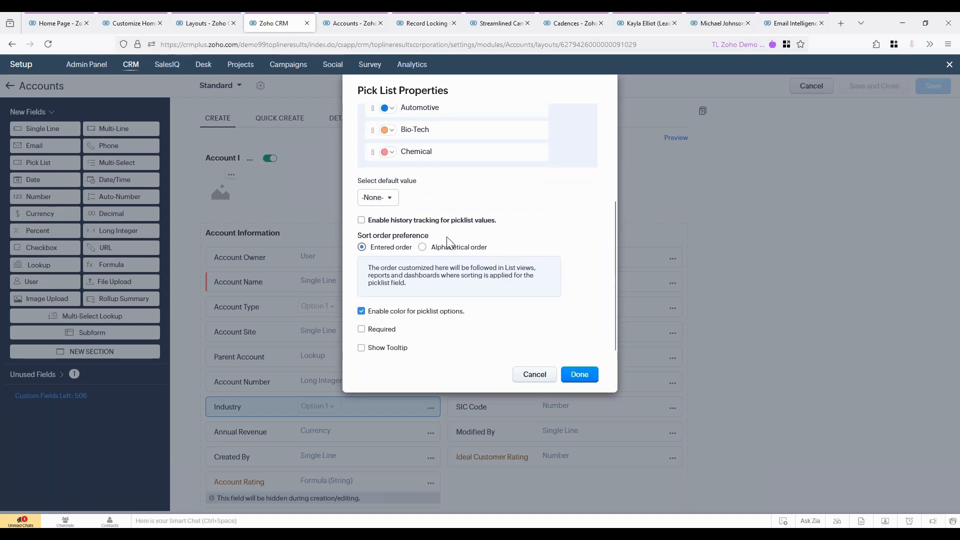
Try the custom color #A14B06 for the Agriculture option of the Industry pick list.
scroll(449, 242, "up", 3)
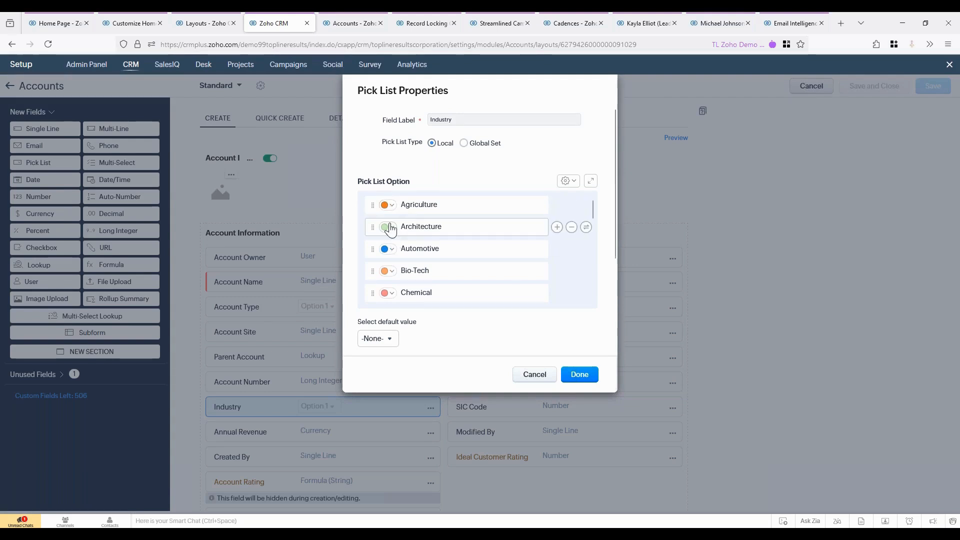
left_click(391, 206)
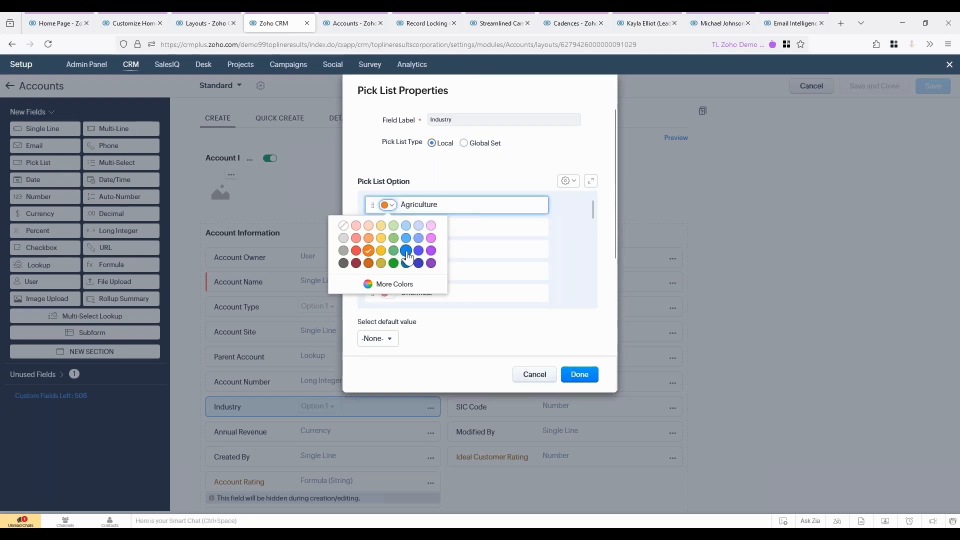
left_click(394, 286)
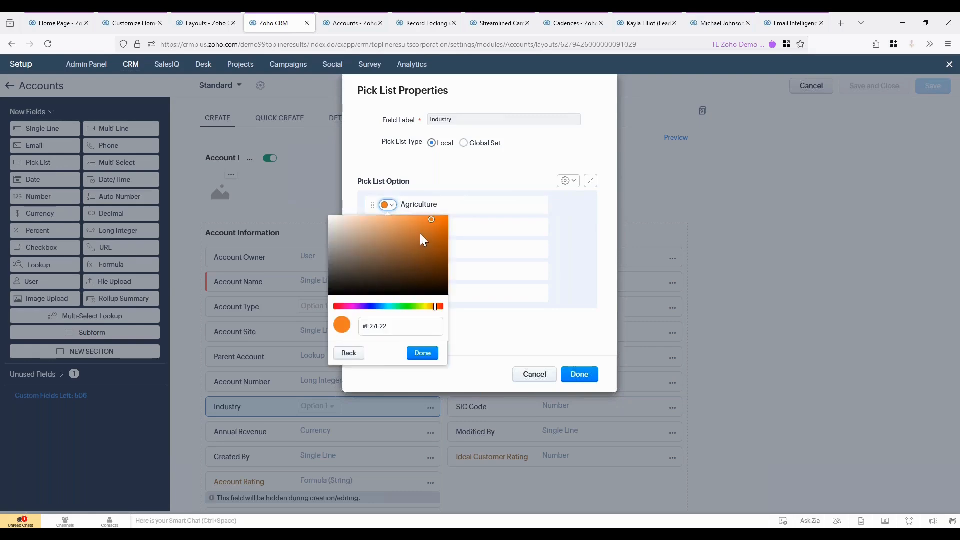
mouse_move(429, 223)
left_mouse_down()
mouse_move(330, 226)
mouse_move(372, 303)
mouse_move(440, 293)
mouse_move(444, 245)
left_mouse_up()
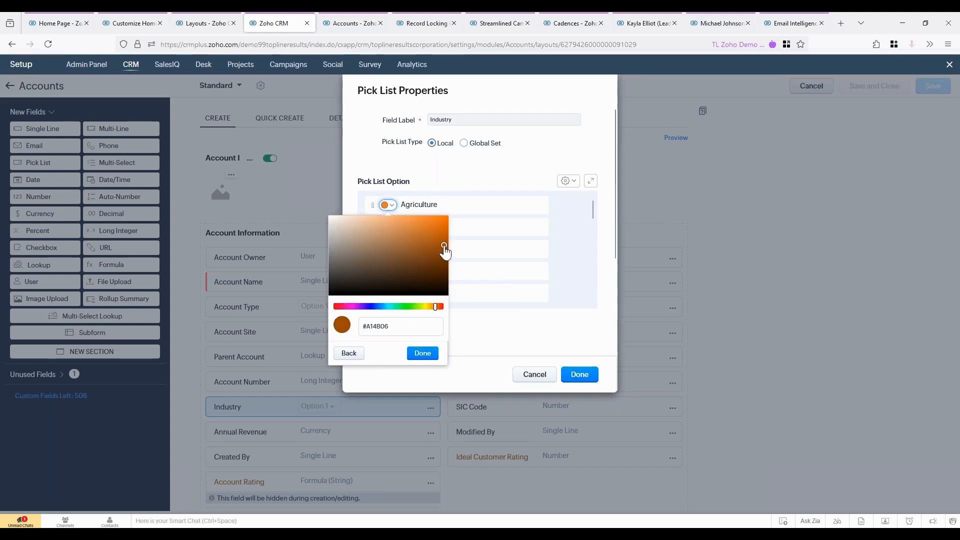
left_click(349, 353)
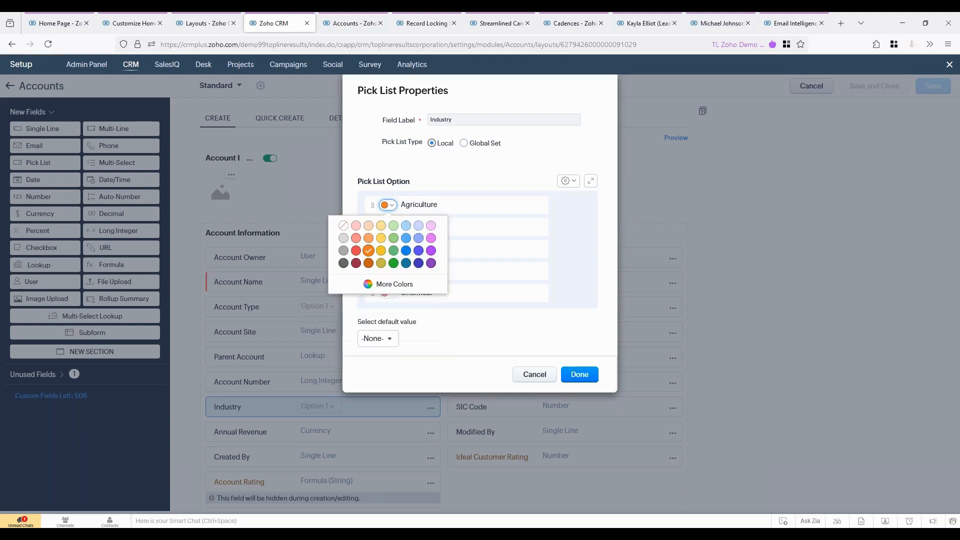
left_click(470, 336)
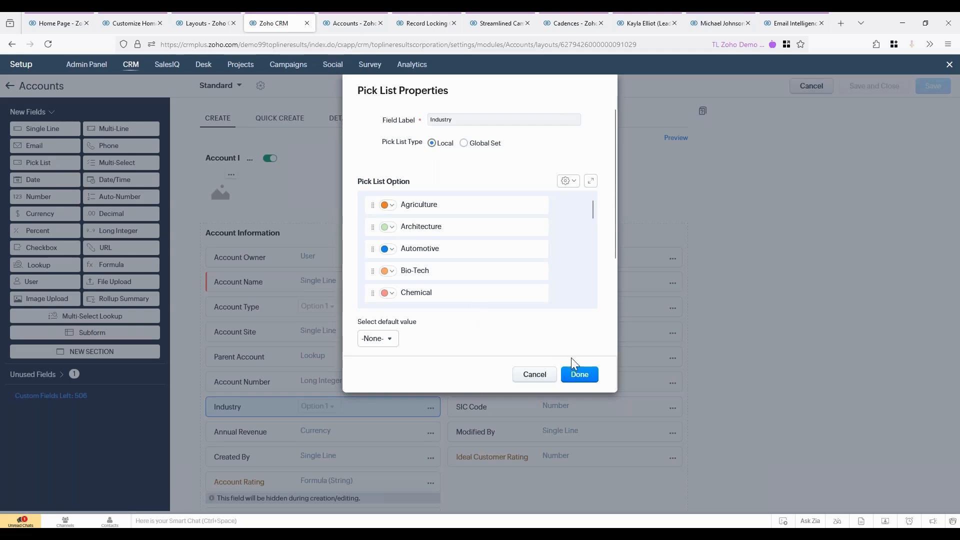
Confirm the Industry pick list properties and save the Standard layout of Accounts.
left_click(581, 376)
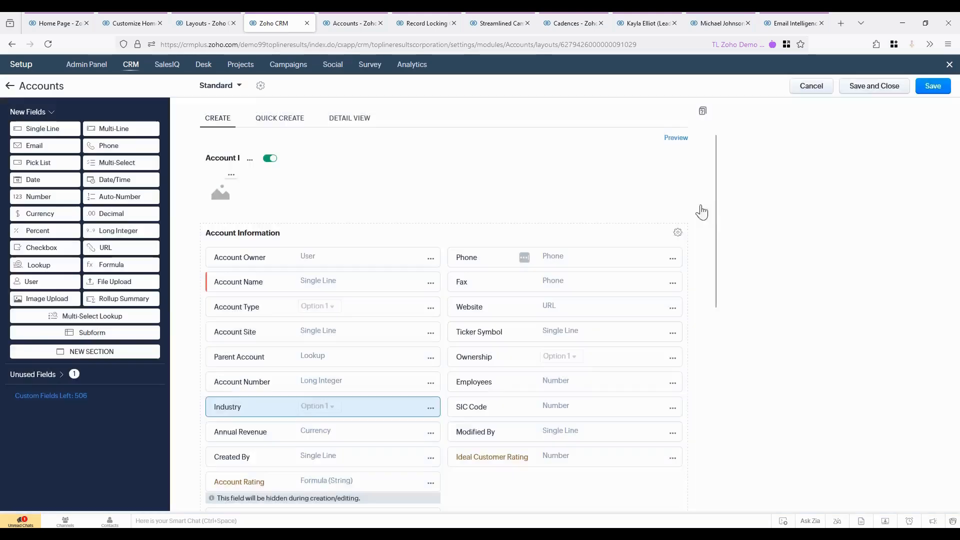
left_click(932, 87)
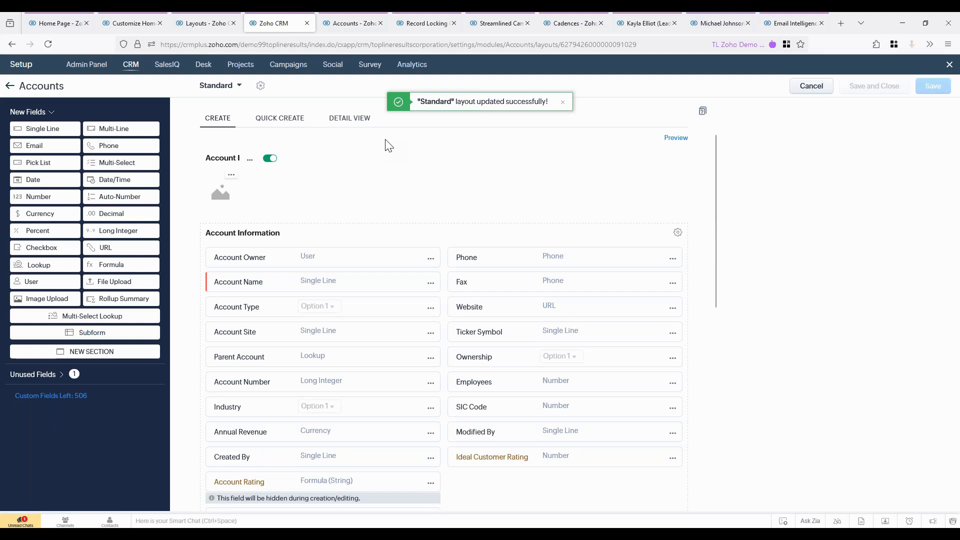
View the colored Industry values in the accounts list and in the ChemicalTech Solutions record, opened separately.
mouse_move(342, 26)
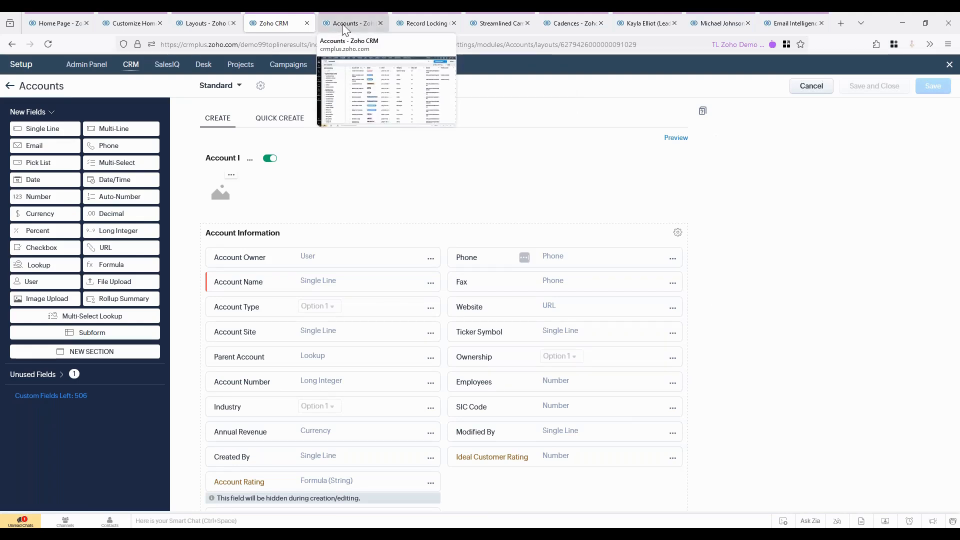
left_click(343, 26)
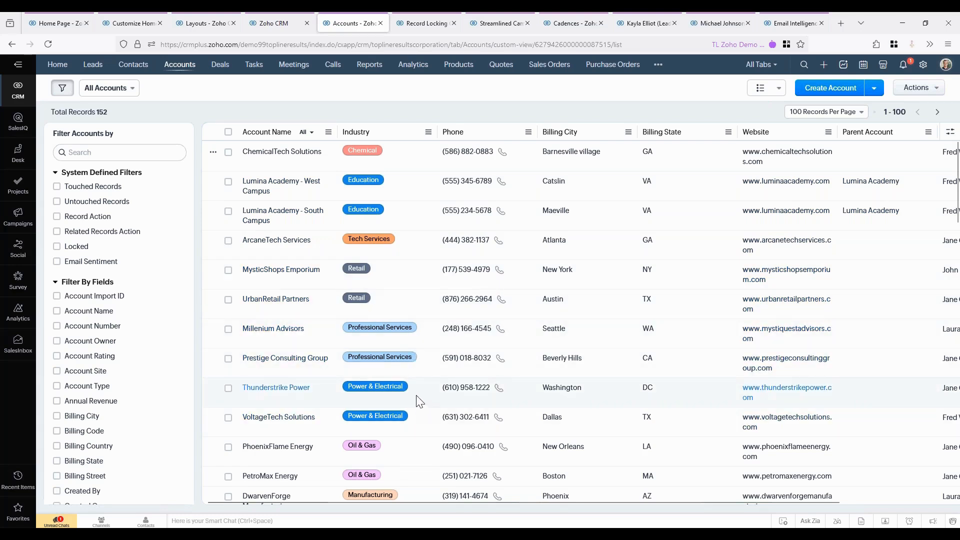
right_click(298, 158)
left_click(330, 160)
left_click(393, 22)
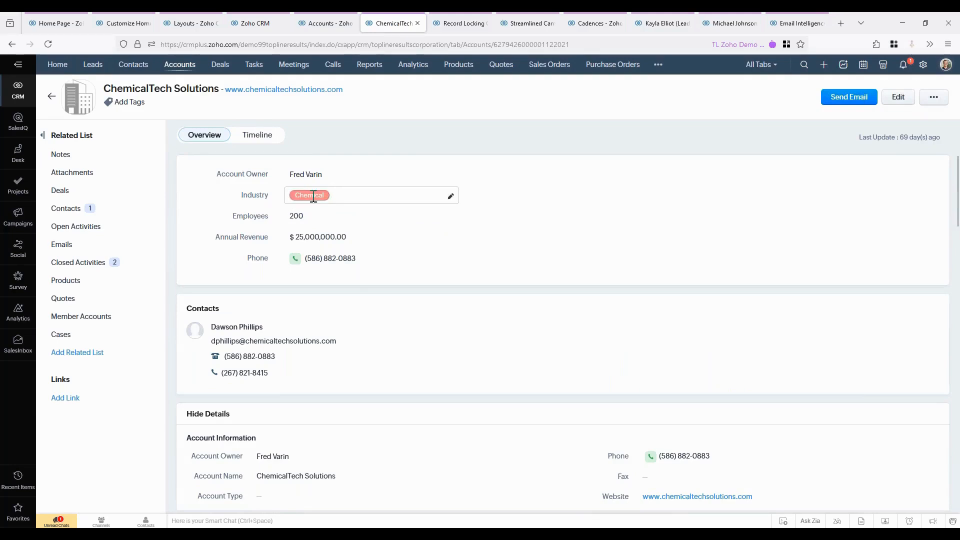
Pin the Account Name column in the All Accounts list and check how it behaves while the other columns move sideways.
left_click(318, 26)
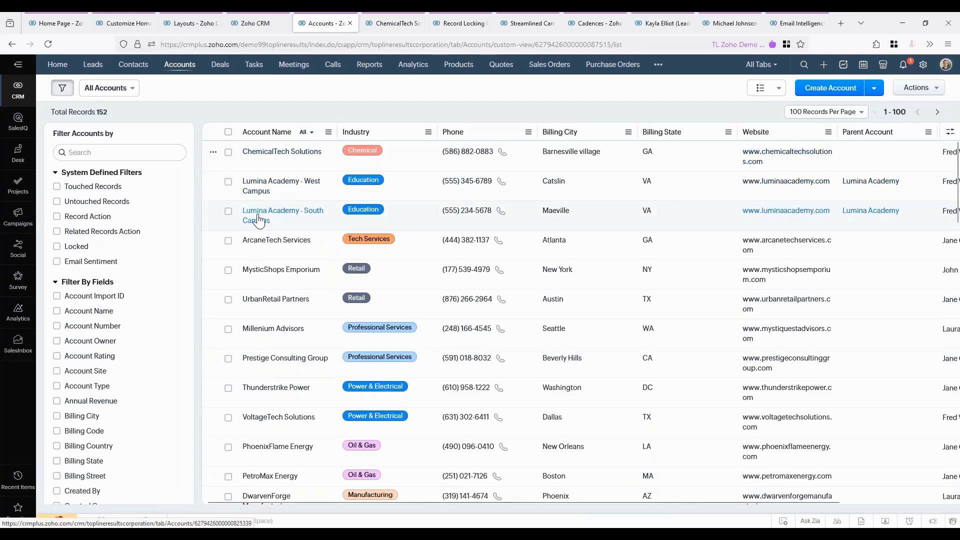
left_click(328, 132)
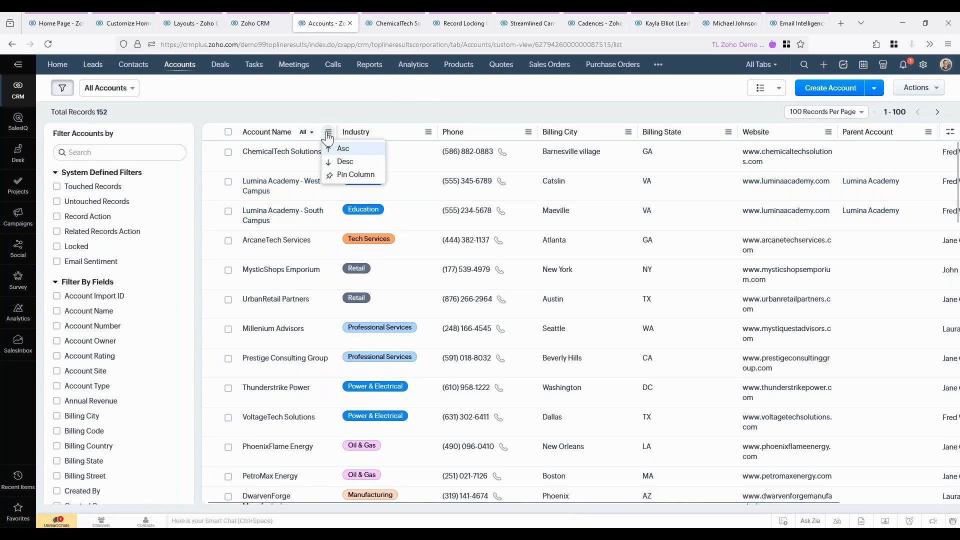
left_click(350, 175)
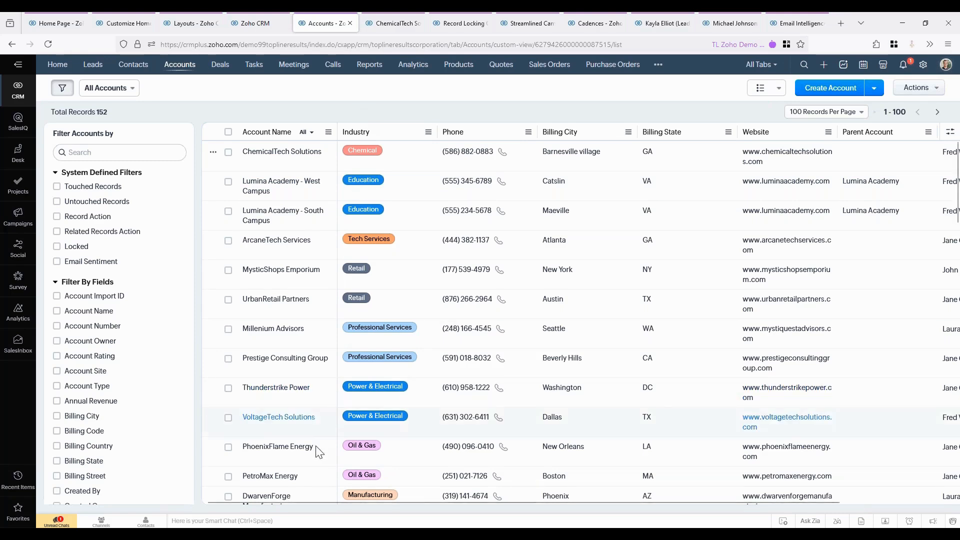
left_click_drag(323, 499, 386, 500)
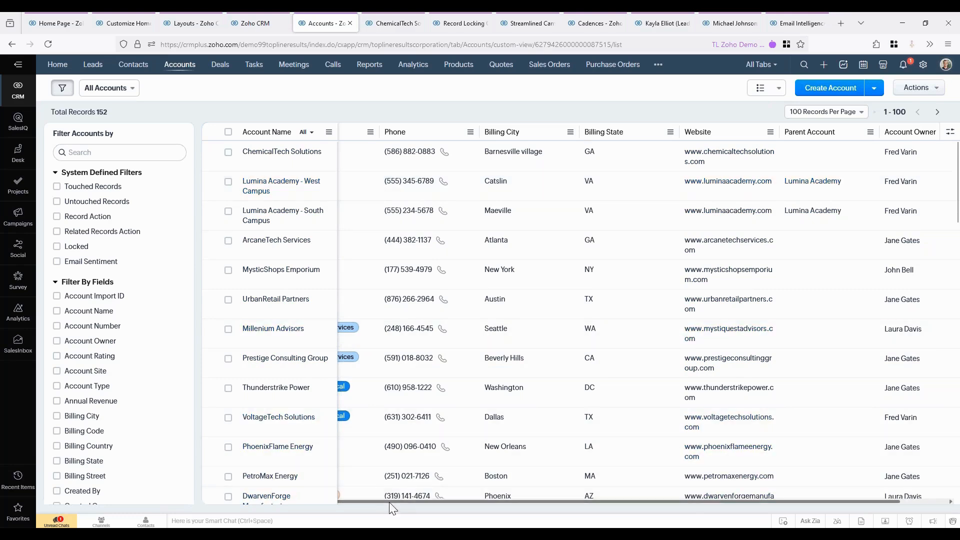
left_click_drag(385, 502, 323, 503)
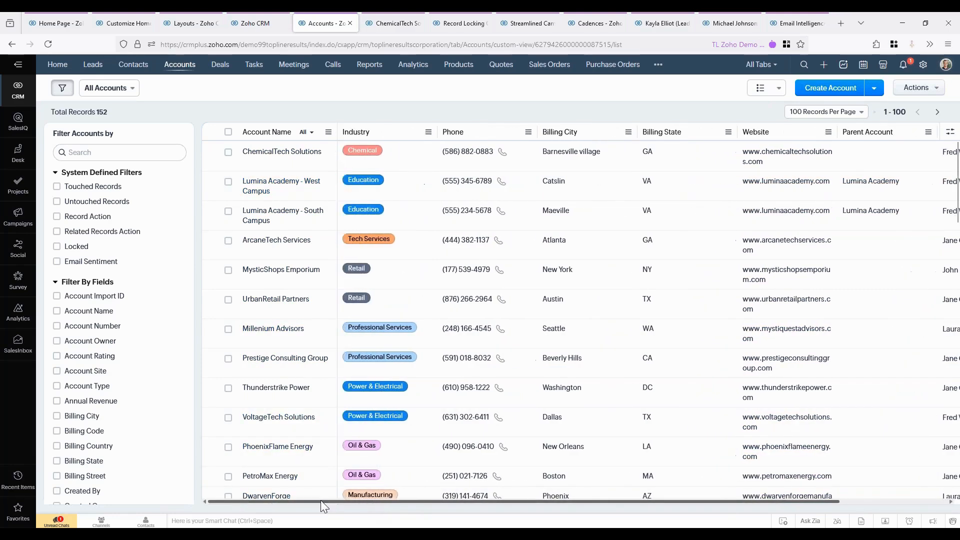
Unpin the Account Name column in the accounts list and pin the Industry column instead.
left_click(329, 134)
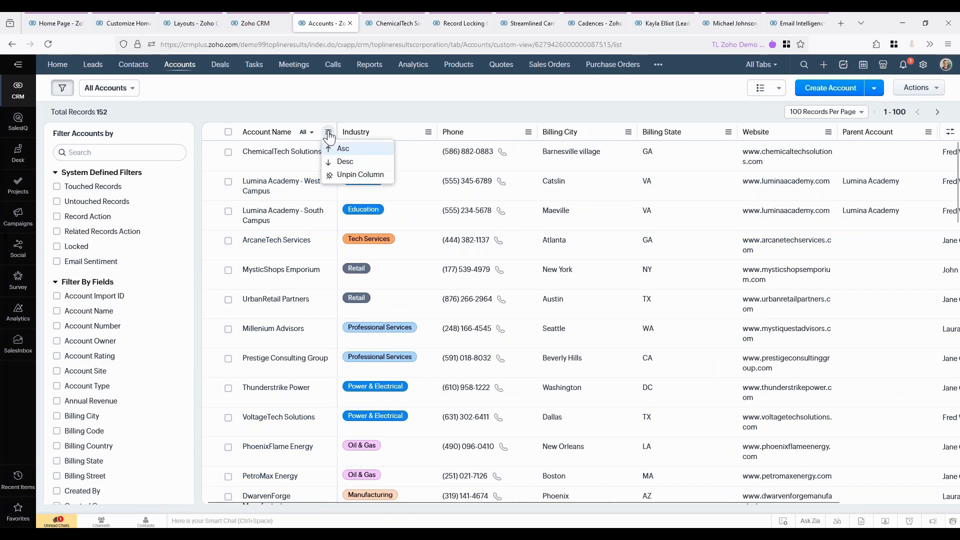
left_click(359, 175)
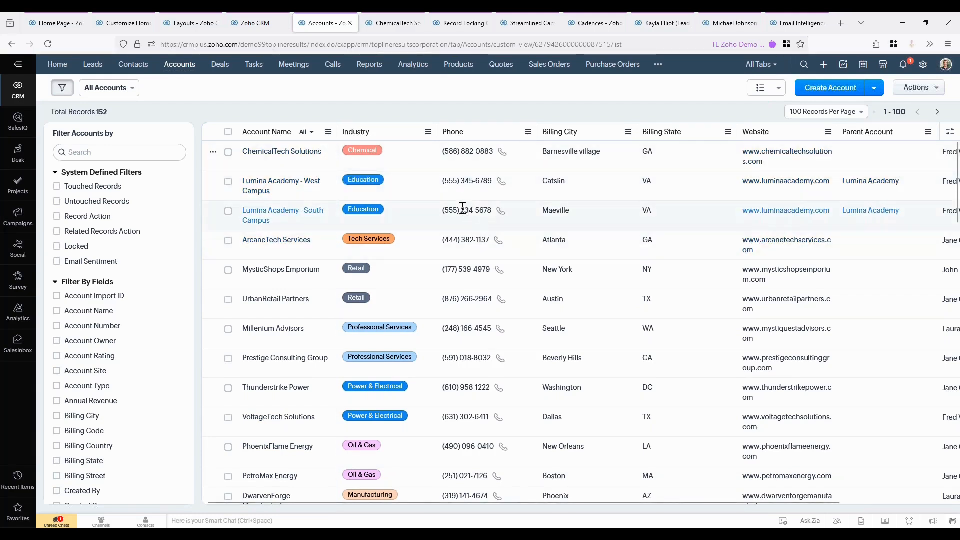
left_click(428, 131)
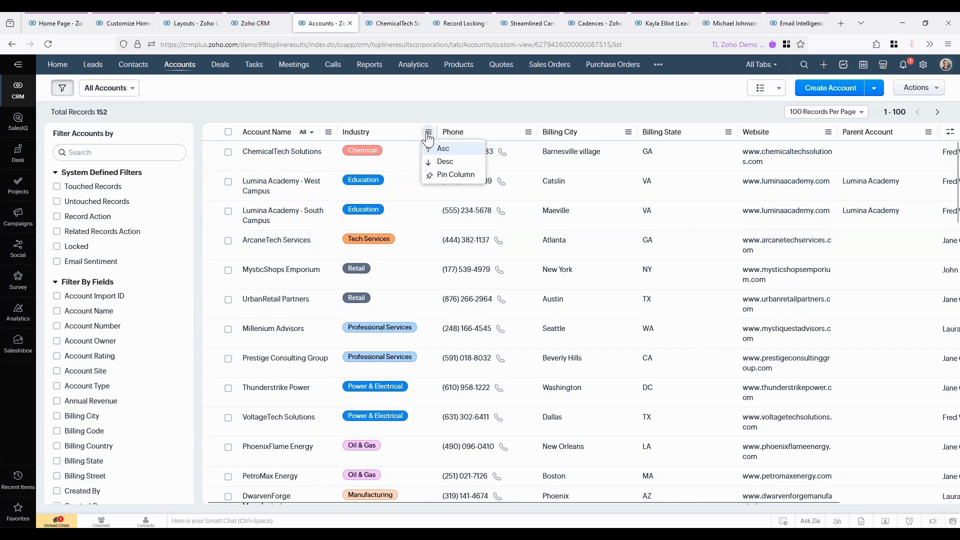
left_click(453, 176)
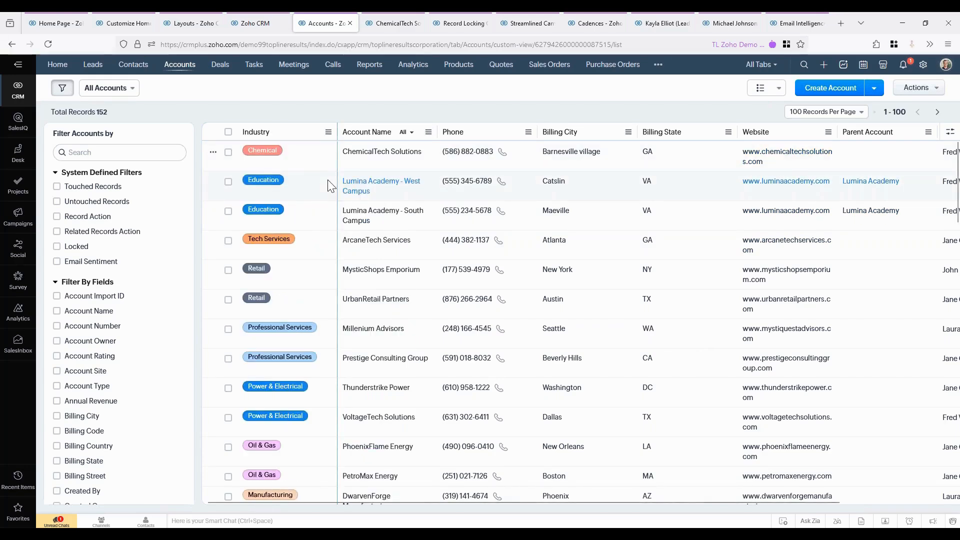
Compare the column options of Industry and Account Name, and unpin the Industry column.
left_click(328, 131)
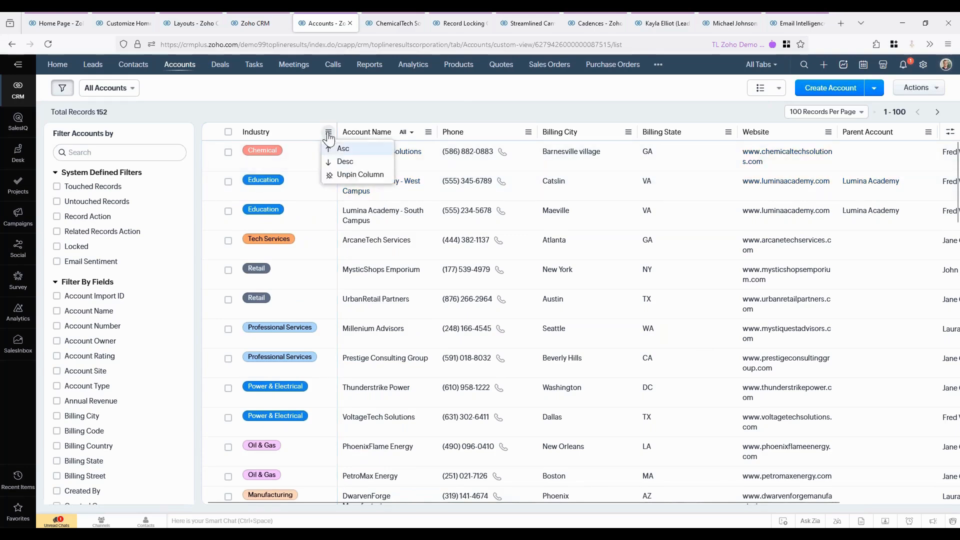
left_click(429, 132)
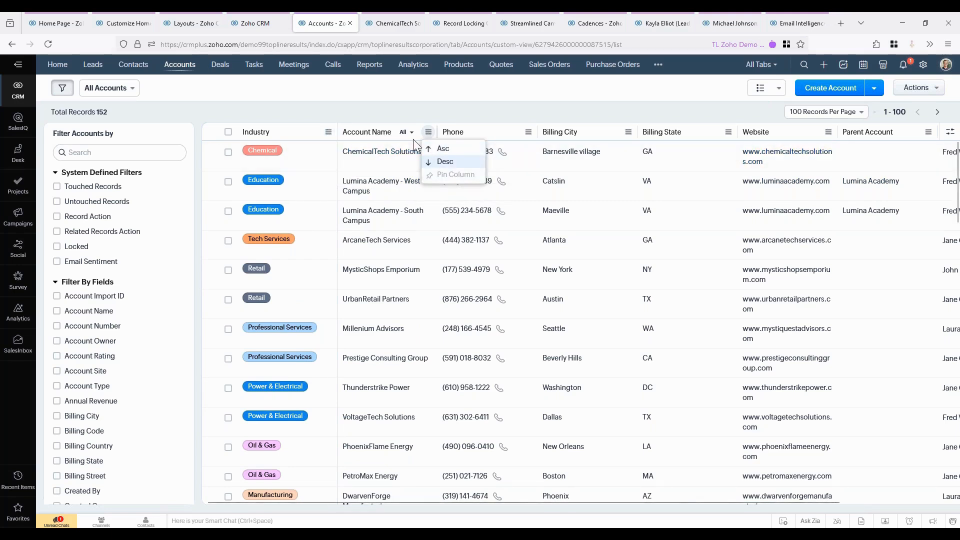
left_click(328, 132)
left_click(336, 176)
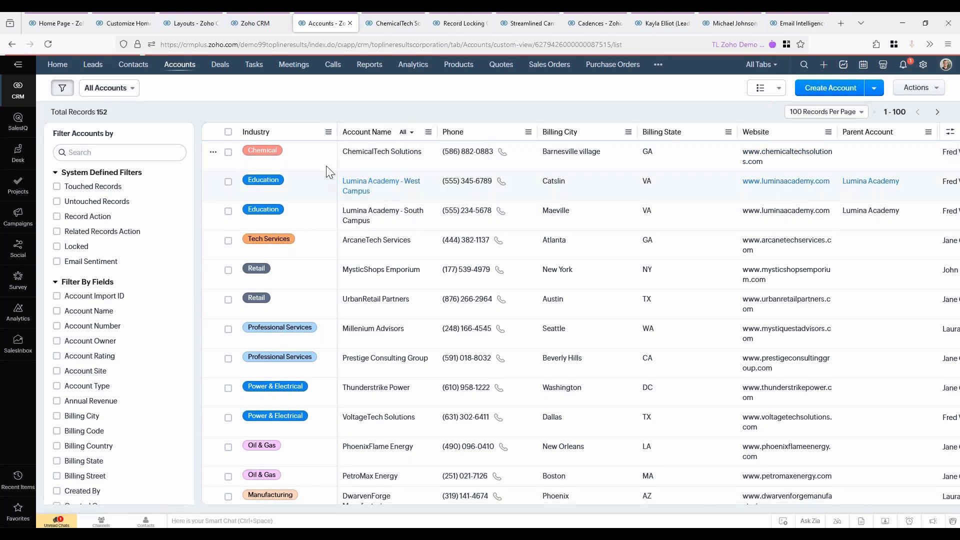
Pin the Account Name column in the accounts list in place of the Industry column.
left_click(328, 133)
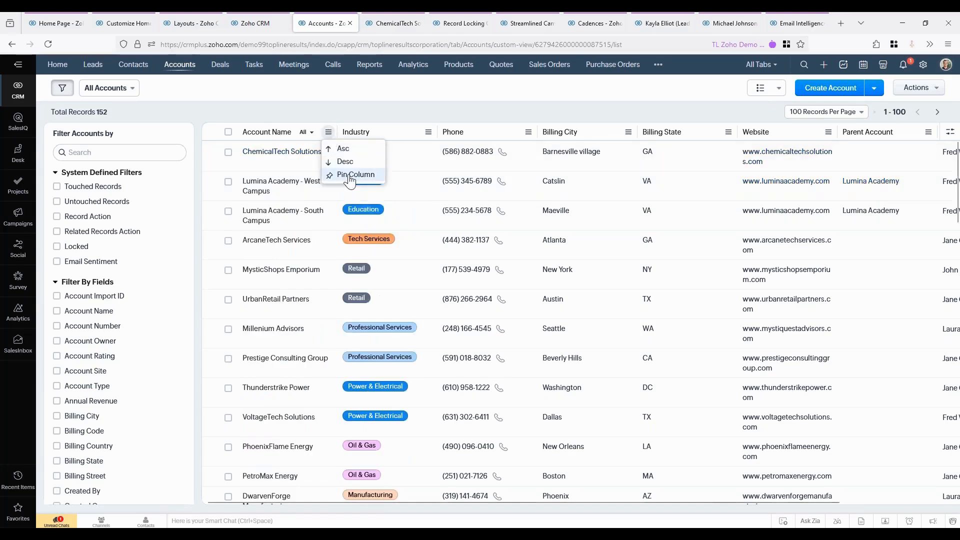
left_click(350, 177)
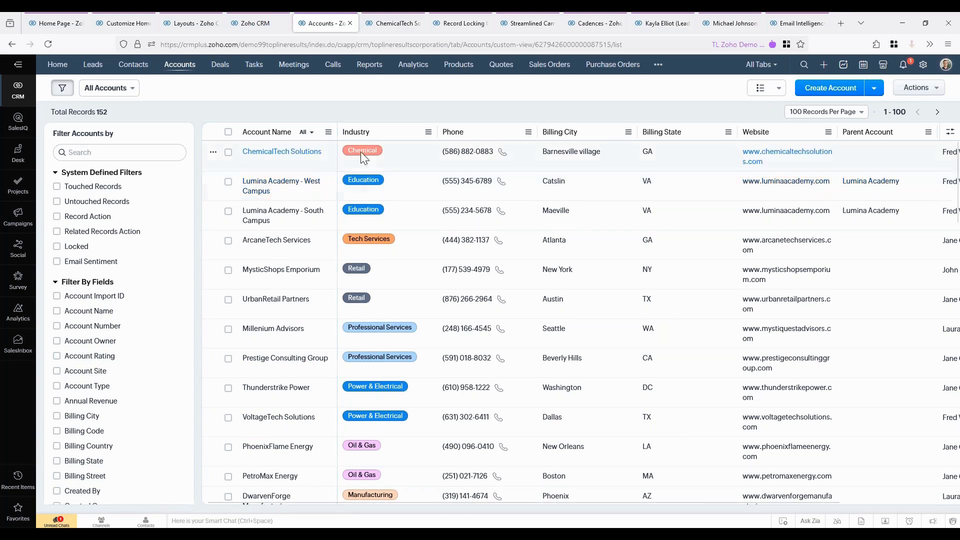
View the ChemicalTech Solutions account record and review the record locking configuration of the Deals module.
left_click(391, 25)
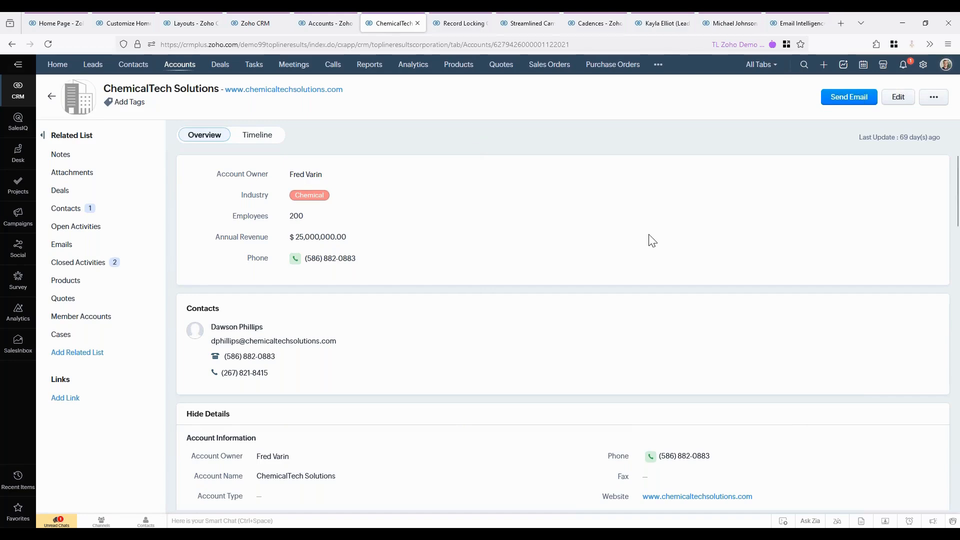
key("ctrl+Tab")
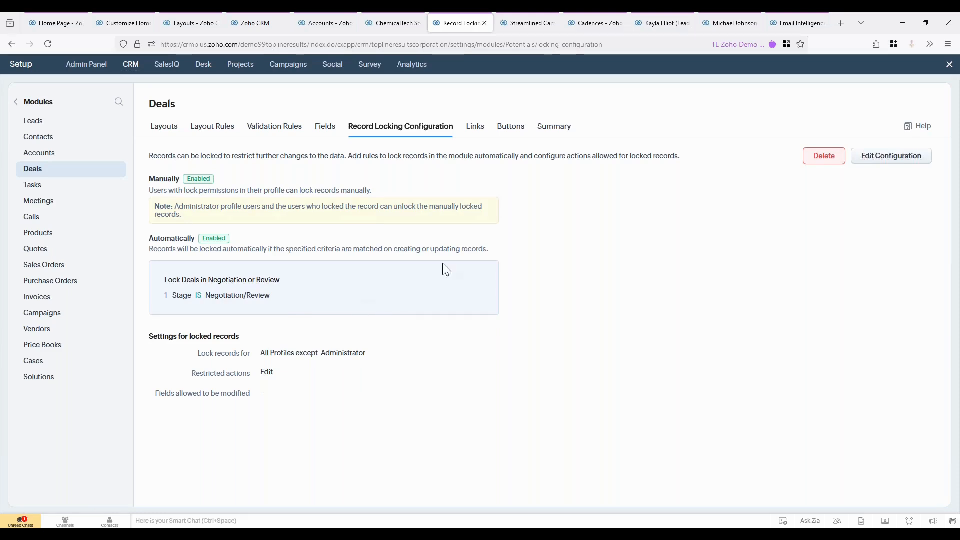
Lock the Streamlined Campus Administration deal with the reason "Don't want any changes while waiting for the deal to go through".
left_click(528, 25)
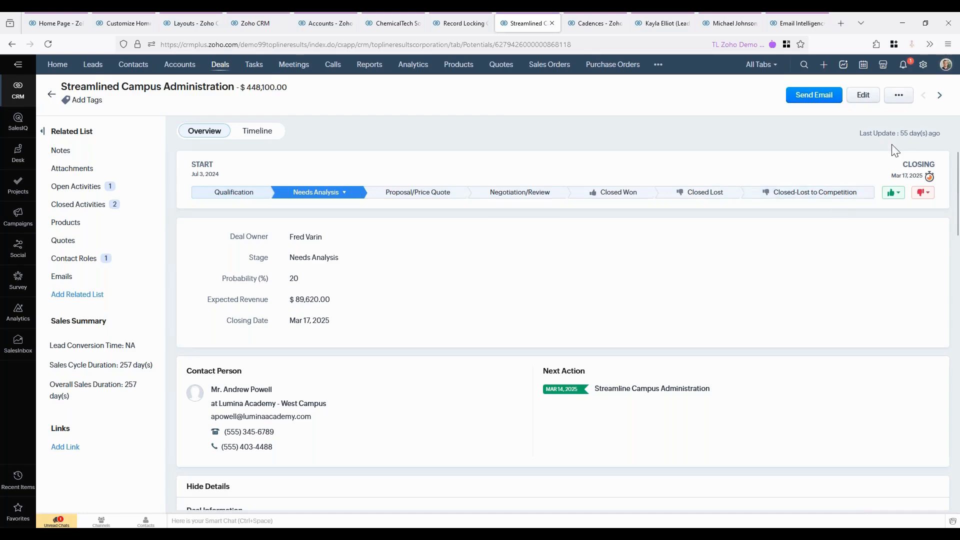
left_click(902, 99)
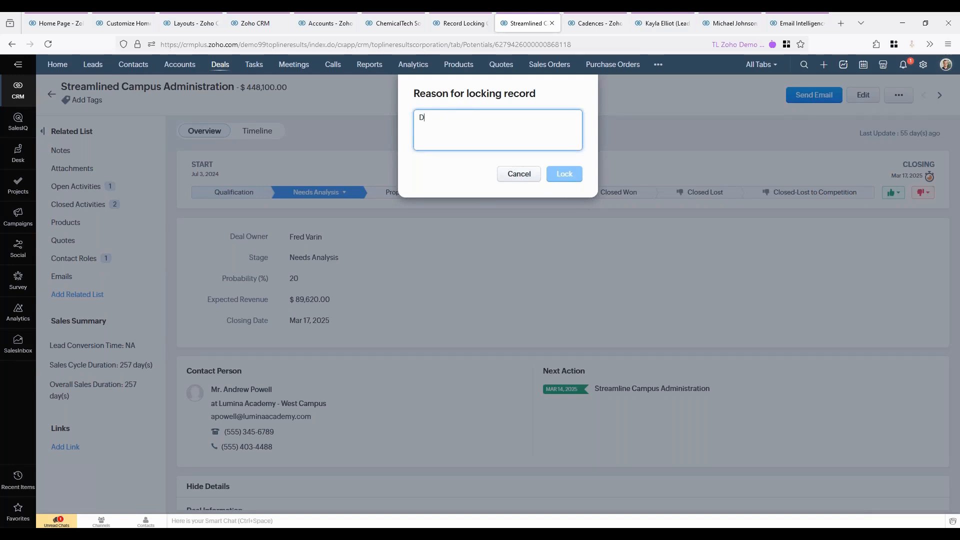
type("ny changes while waiting for the deal to go through")
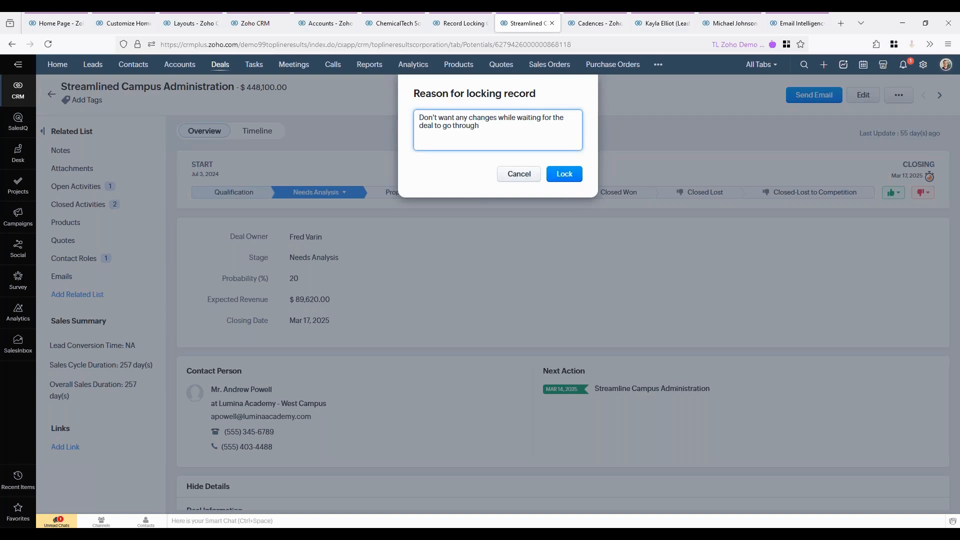
left_click(564, 175)
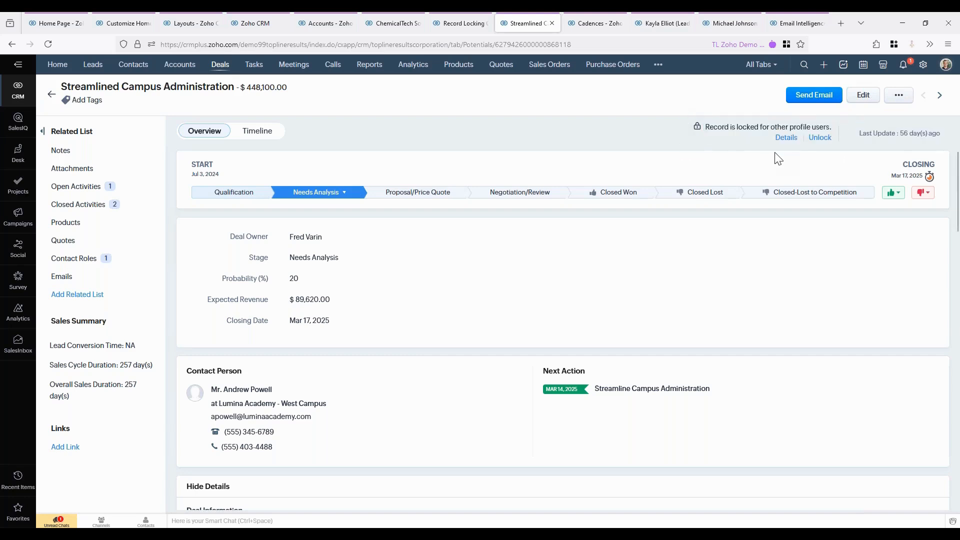
Review the lock details of the Streamlined Campus Administration deal and unlock the record.
left_click(784, 138)
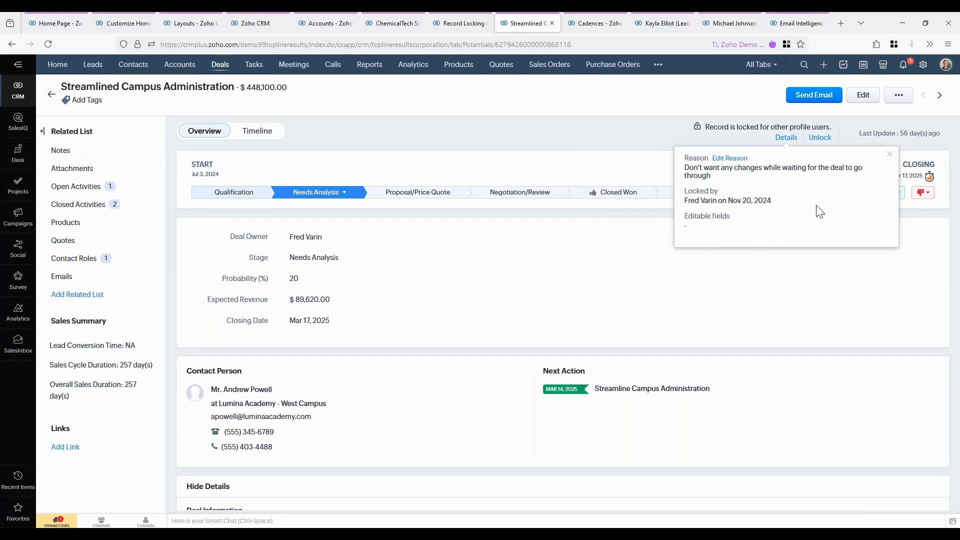
left_click(890, 154)
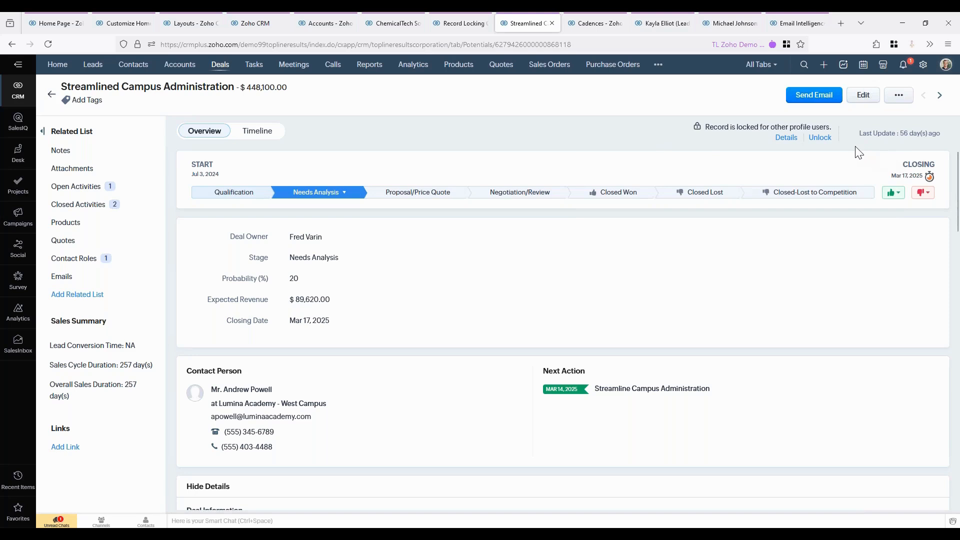
left_click(820, 138)
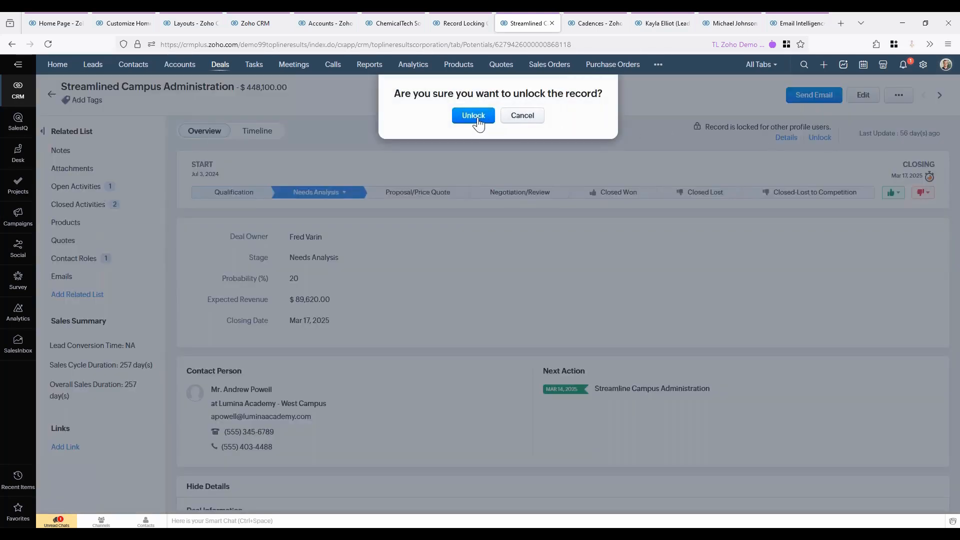
left_click(473, 116)
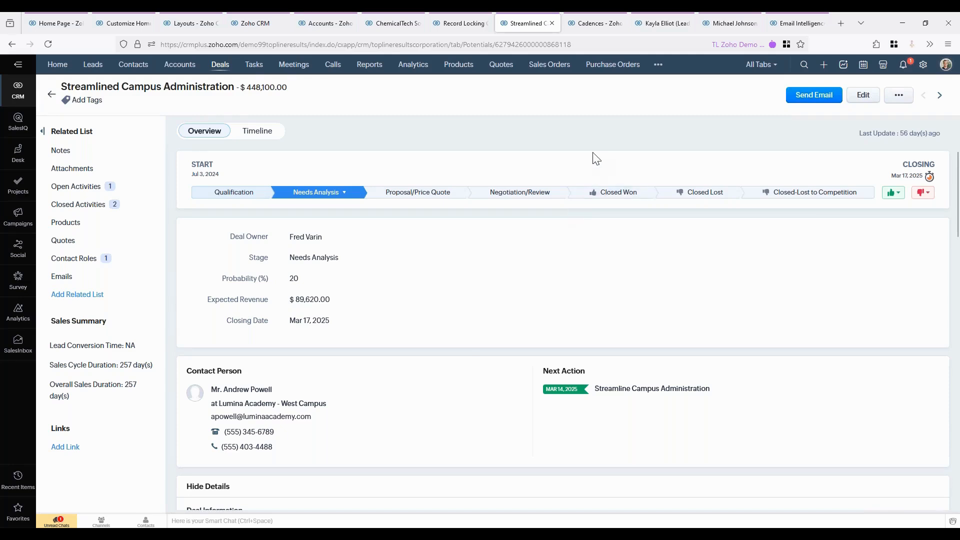
Open the Webinar Example cadence for editing and save its Follow-up 1 mail, sent immediately after enrollment with the Lead template.
left_click(596, 26)
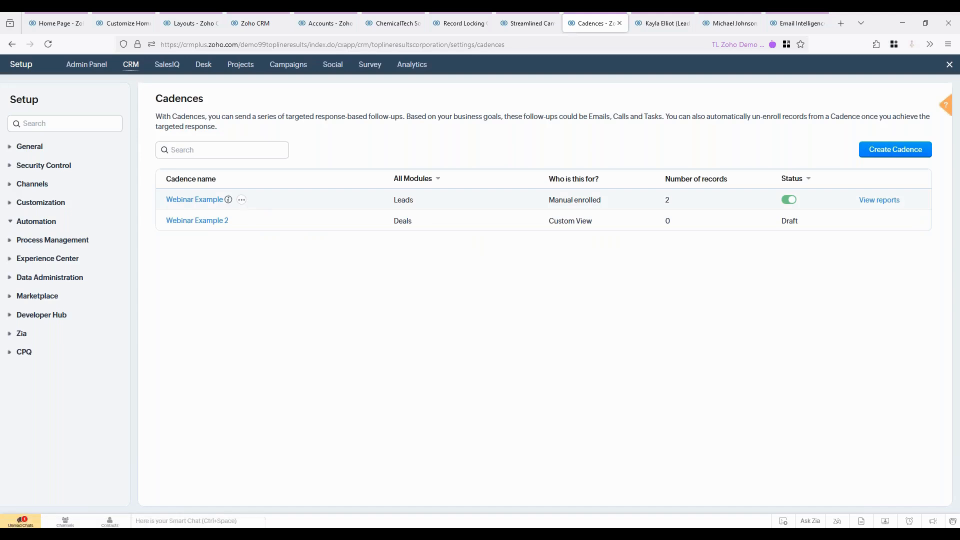
left_click(242, 201)
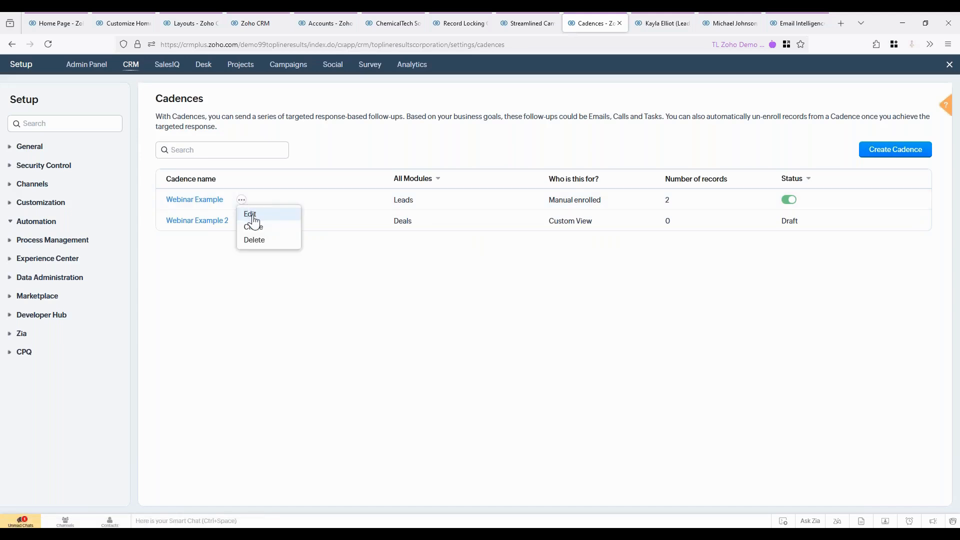
left_click(251, 215)
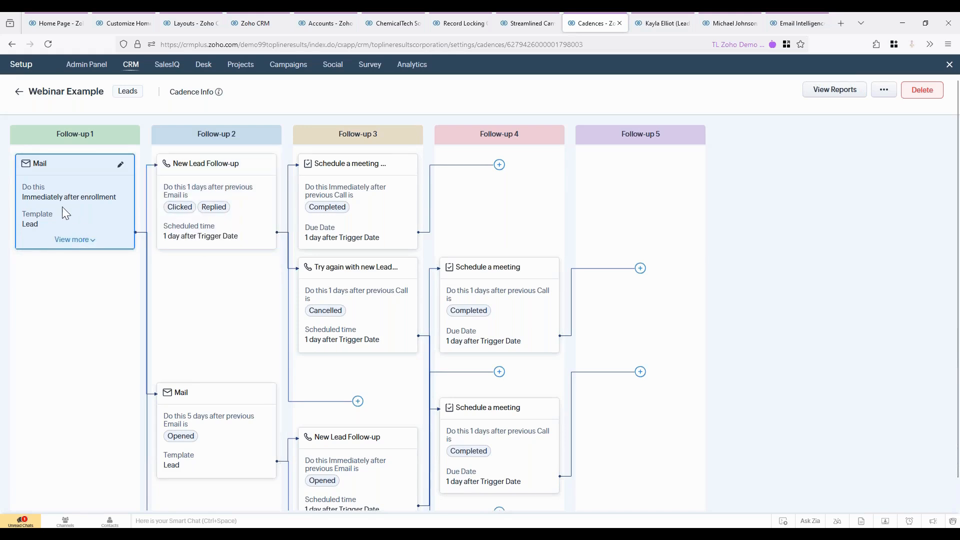
left_click(91, 240)
left_click(120, 165)
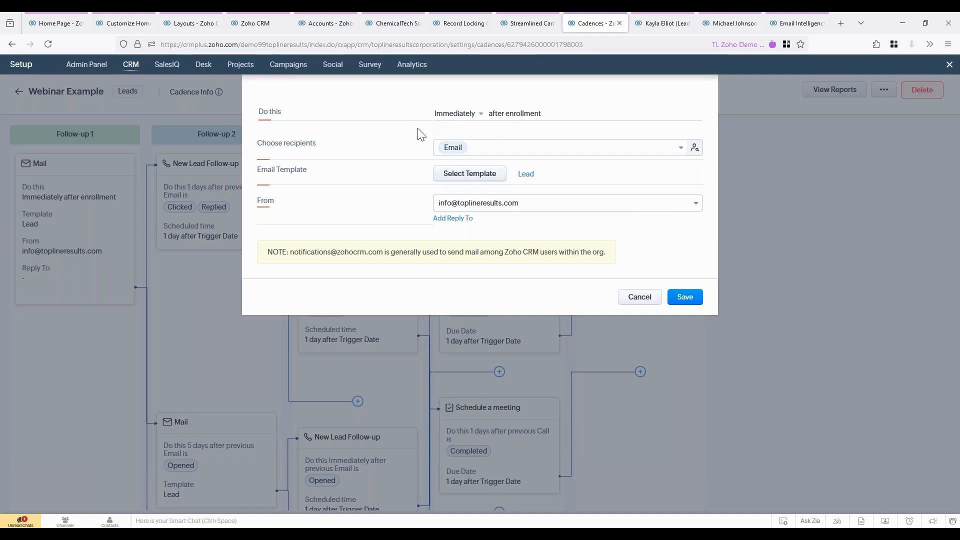
left_click(685, 297)
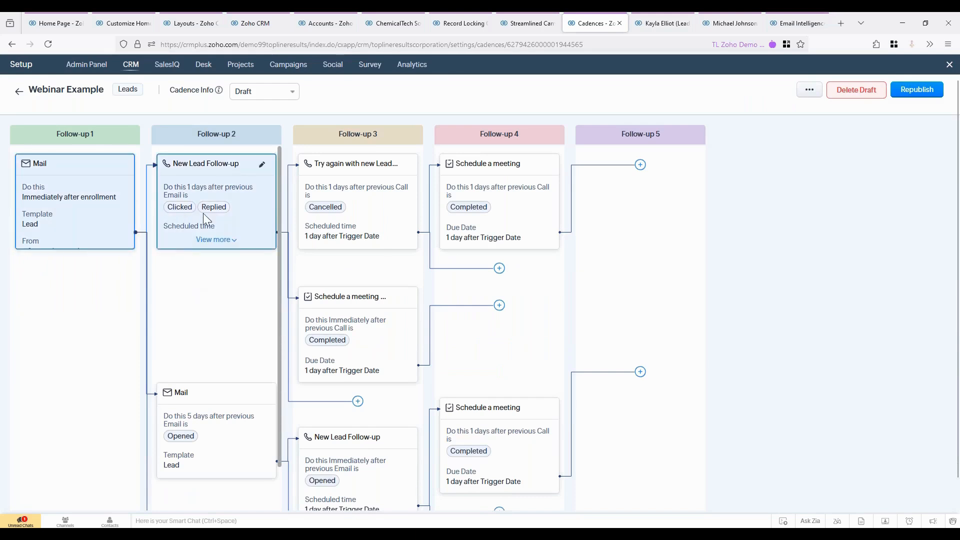
Check which email actions can trigger a new task in Follow-up 2 of the cadence, and discard the task.
scroll(227, 344, "down", 1)
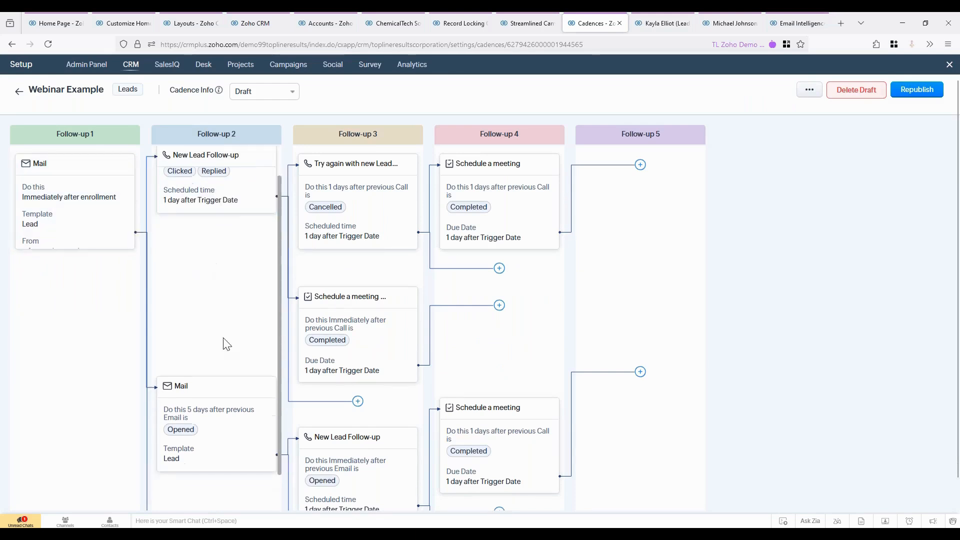
scroll(223, 375, "down", 2)
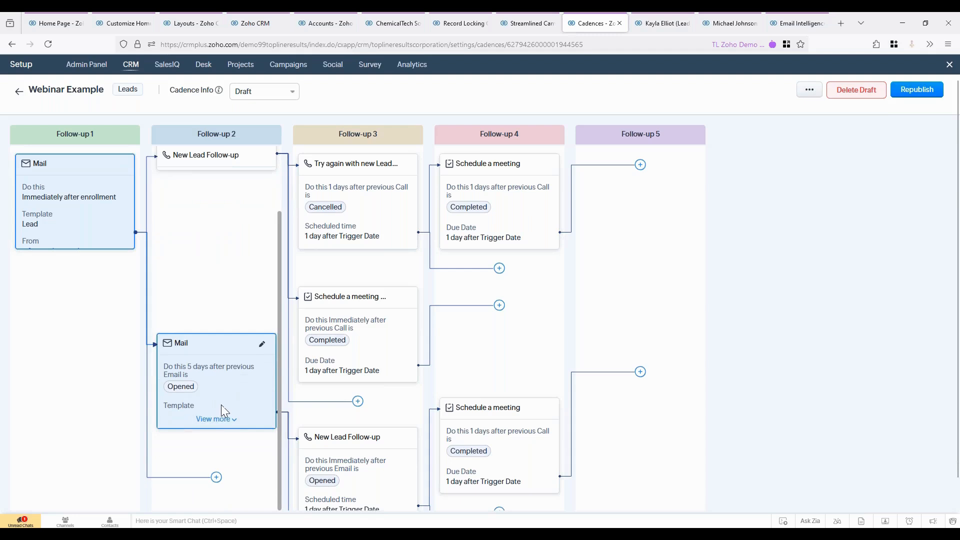
left_click(216, 477)
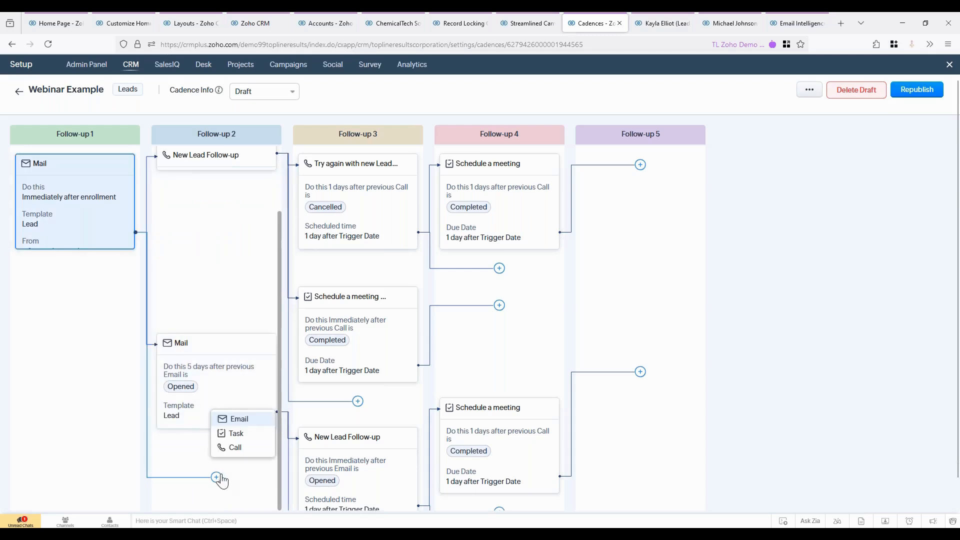
left_click(237, 434)
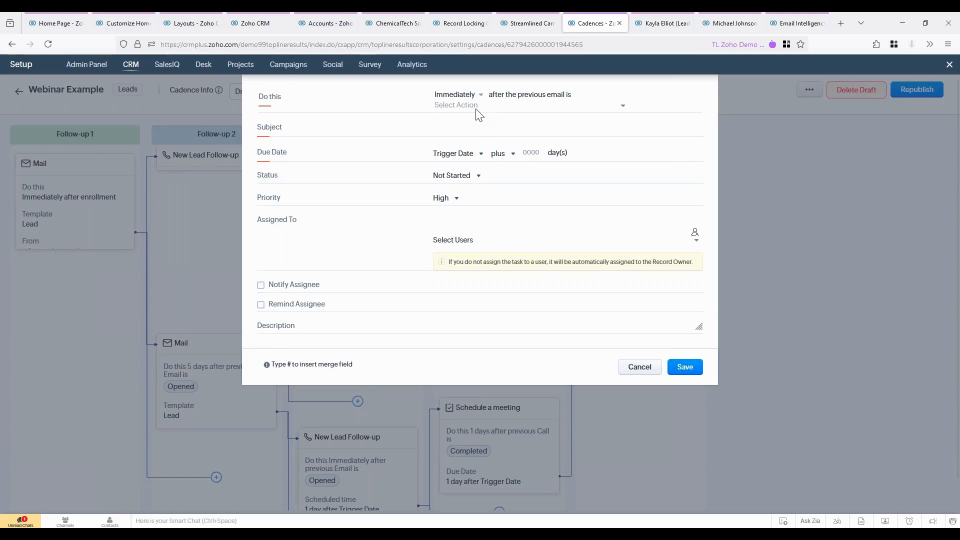
left_click(474, 111)
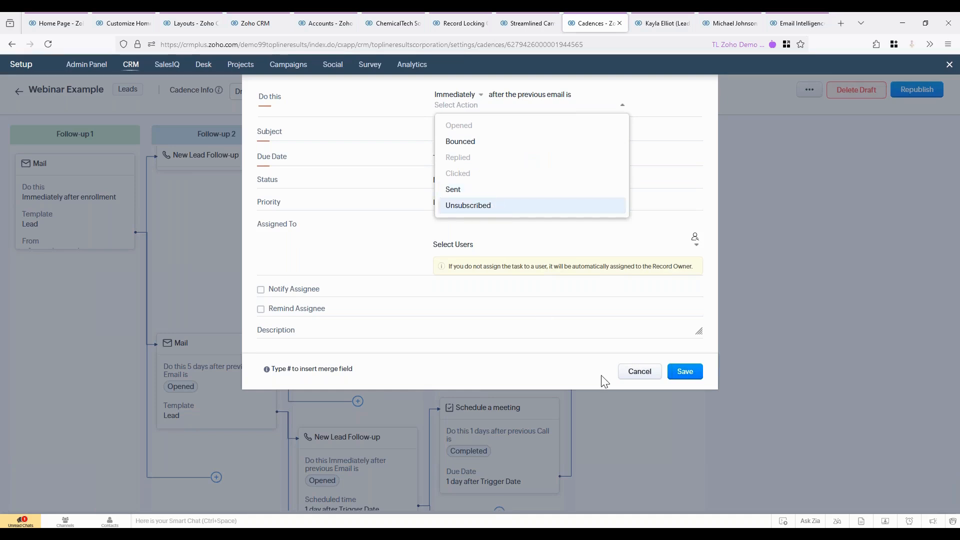
left_click(634, 376)
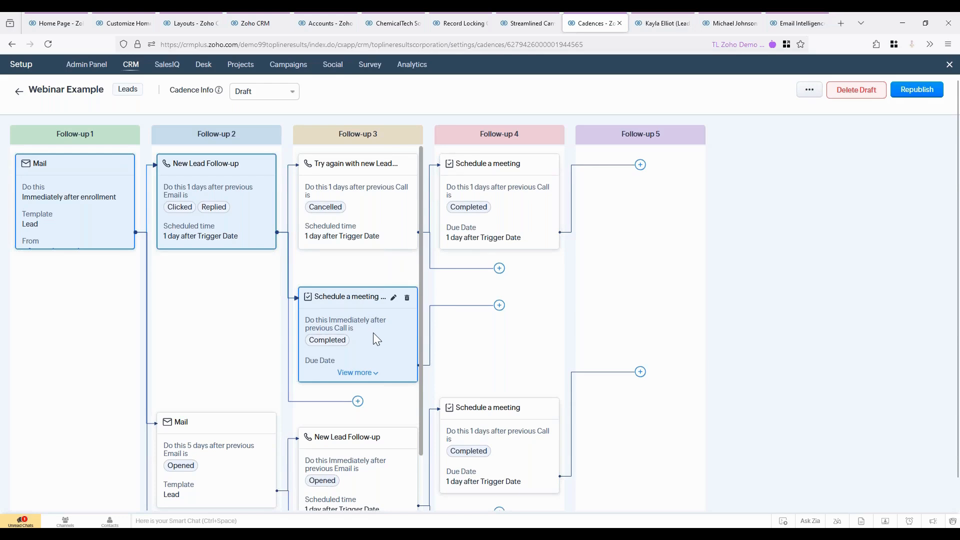
Examine the cadence's branches from the Follow-up 2 mail through the Follow-up 3 calls to the Follow-up 4 meeting tasks.
scroll(220, 295, "down", 3)
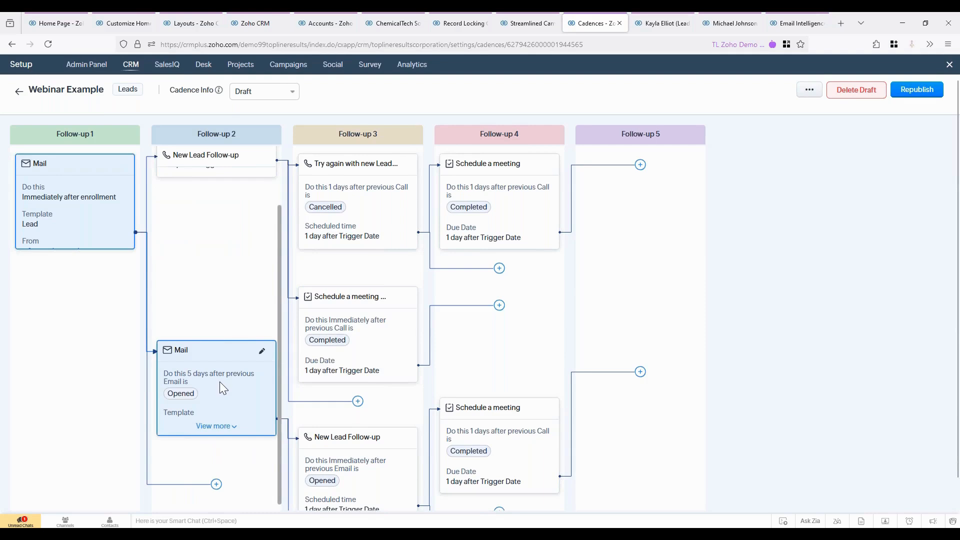
scroll(300, 405, "down", 2)
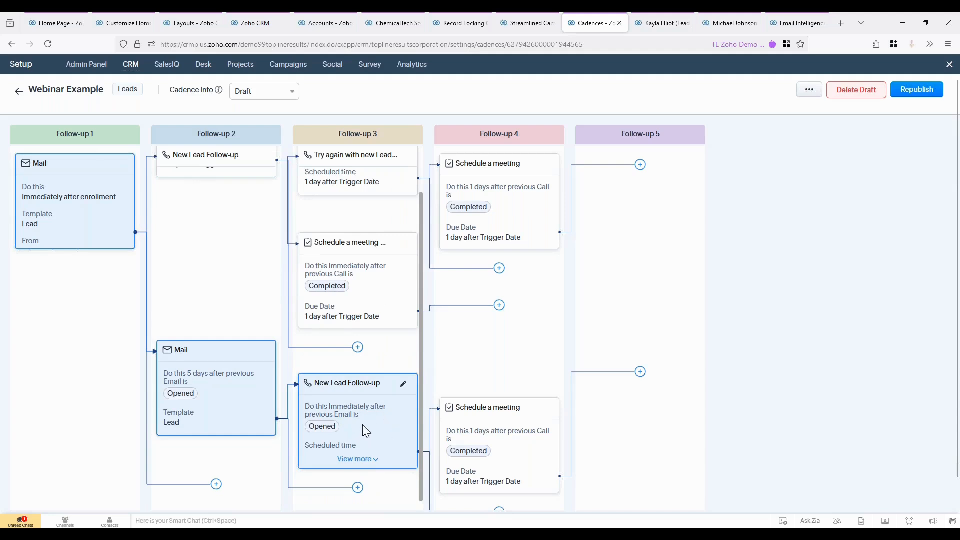
scroll(362, 424, "down", 1)
scroll(496, 383, "down", 1)
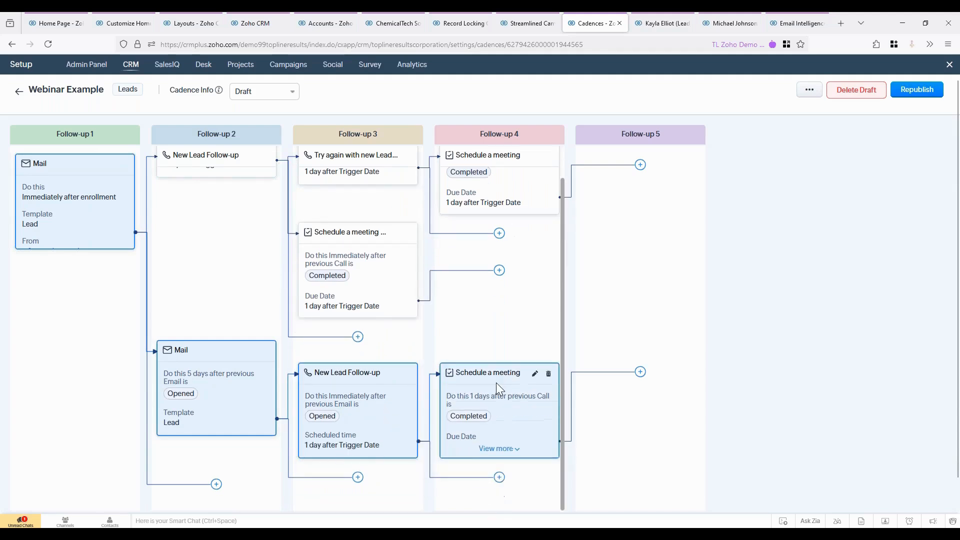
scroll(497, 383, "down", 1)
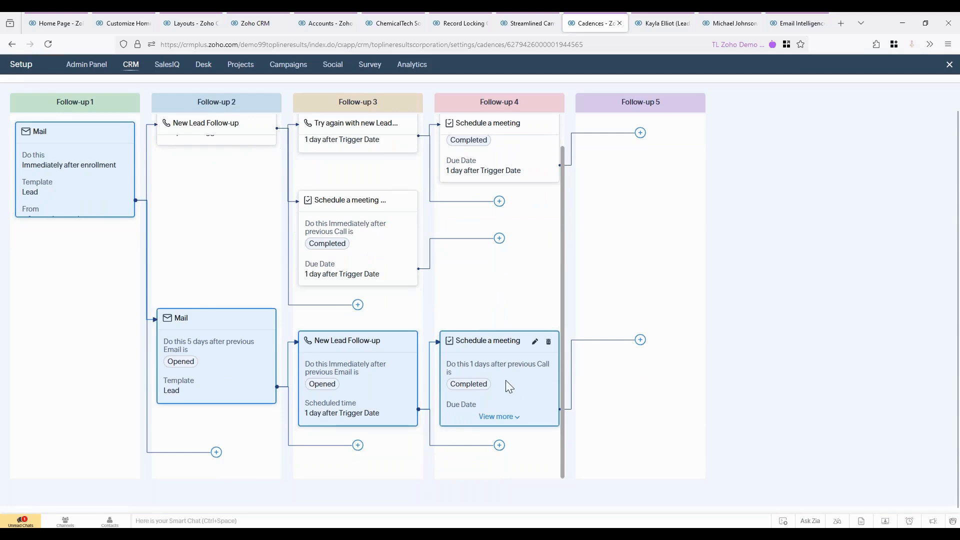
scroll(478, 381, "up", 1)
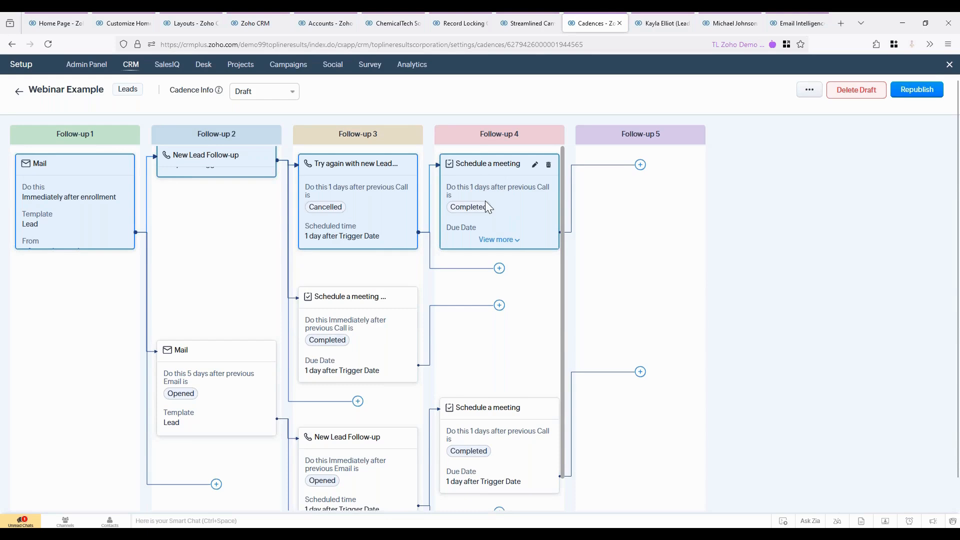
scroll(188, 308, "up", 1)
scroll(195, 309, "up", 1)
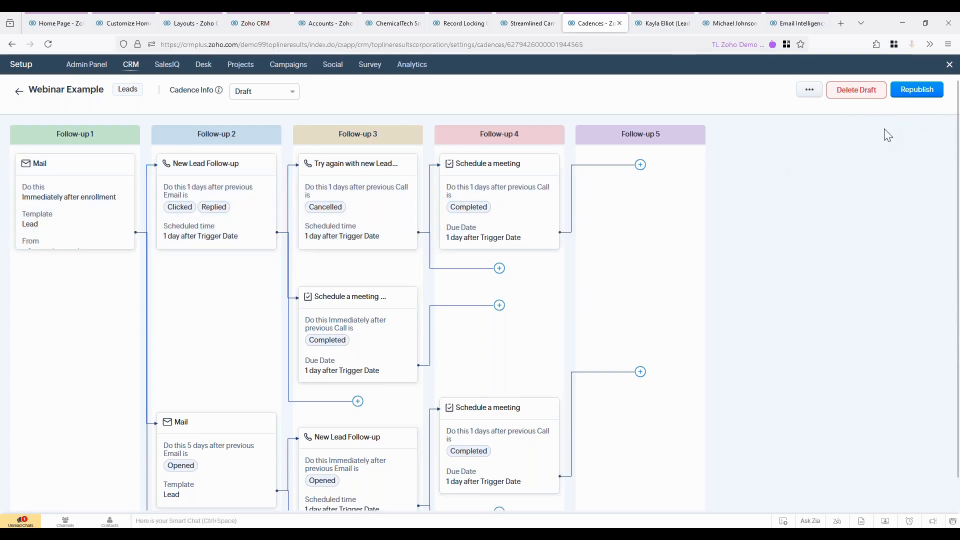
Check the additional options of the Webinar Example draft and republish the cadence.
left_click(810, 90)
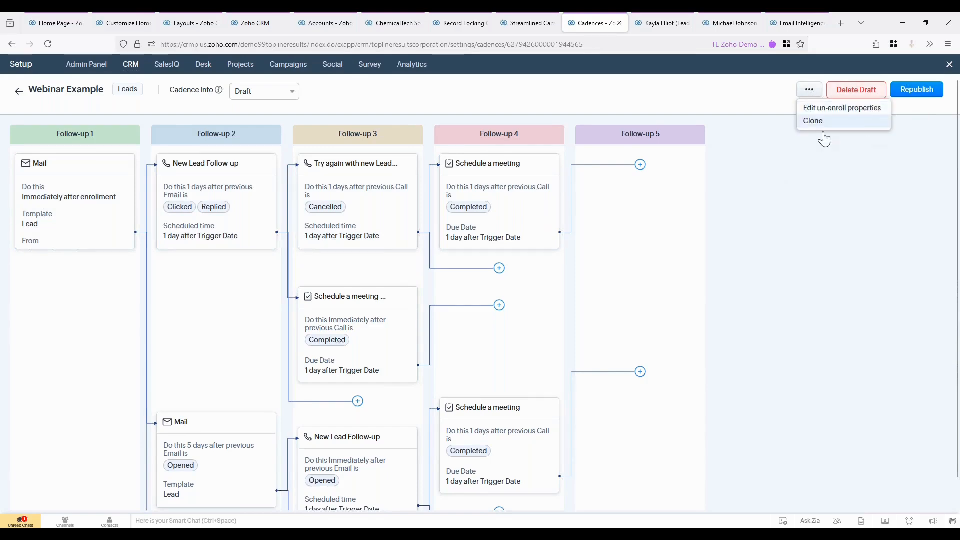
left_click(831, 154)
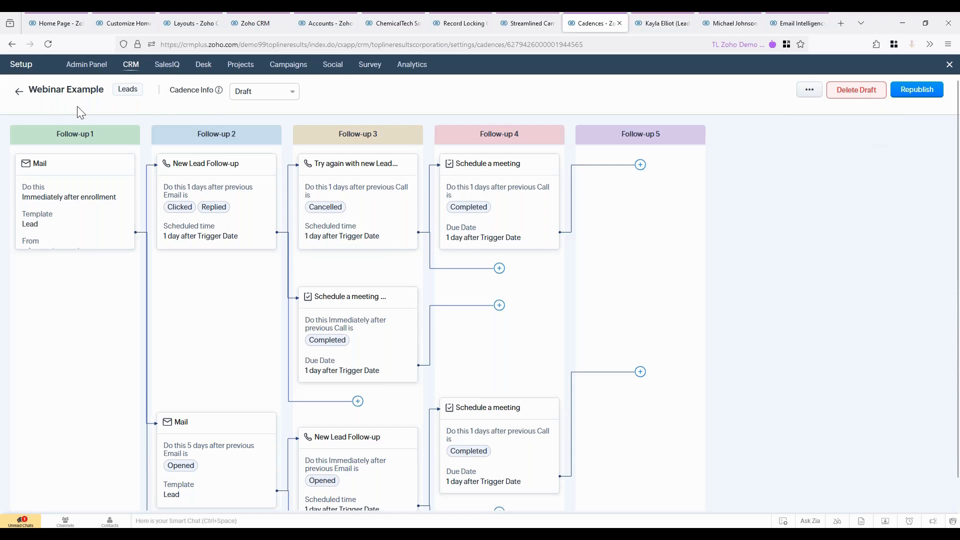
left_click(916, 91)
left_click(591, 143)
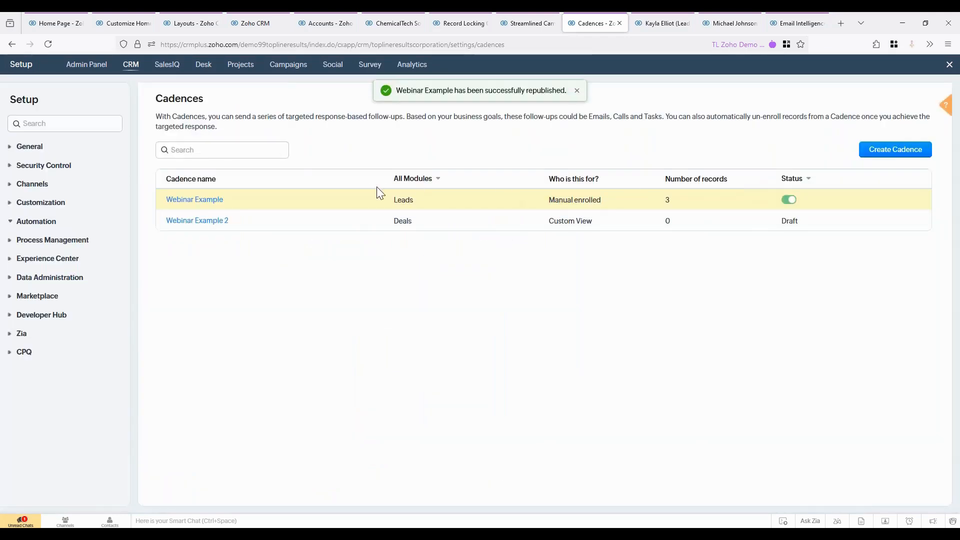
Open the Webinar Example cadence and display its email follow-up reports.
left_click(205, 202)
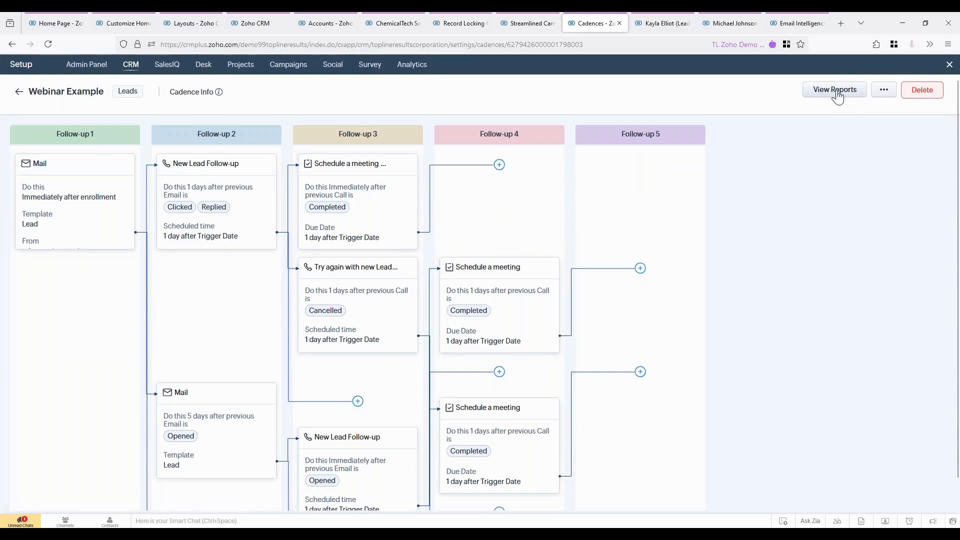
left_click(836, 92)
right_click(836, 91)
left_click(636, 153)
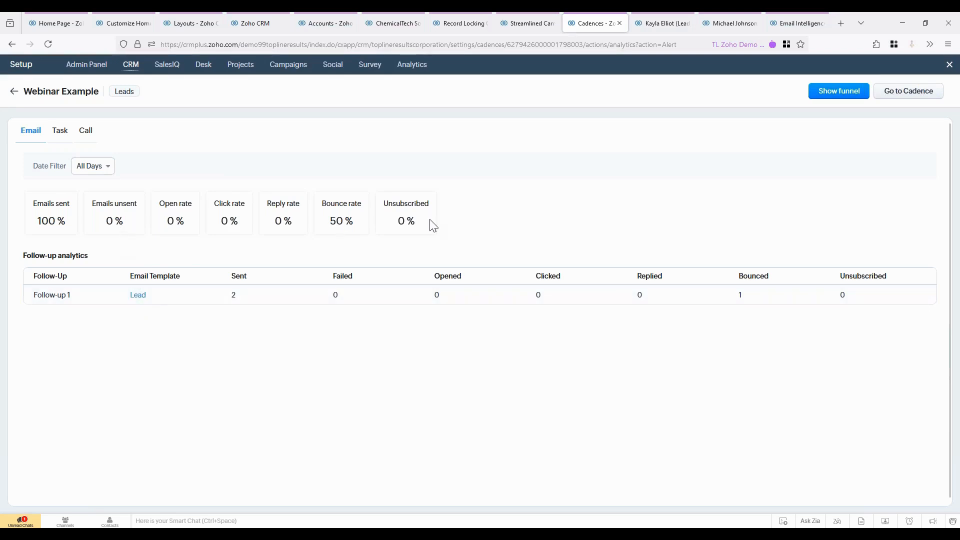
Check the date filter choices of the cadence report, including the custom range, and view the task and call analytics.
left_click(103, 171)
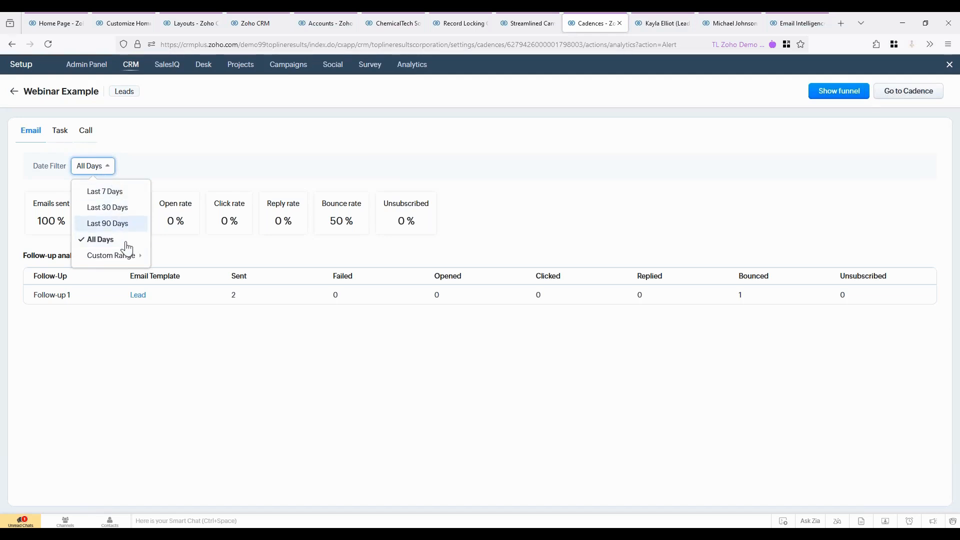
mouse_move(128, 260)
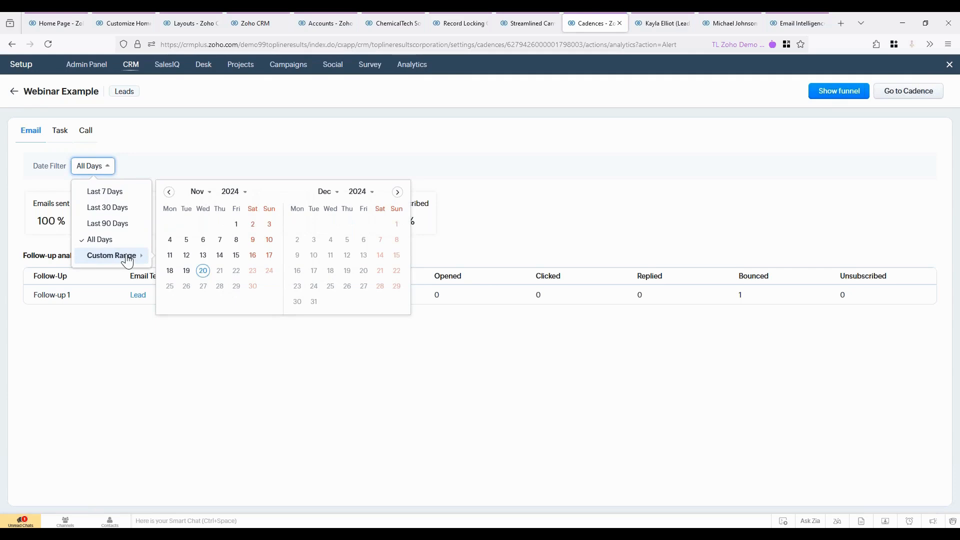
left_click(128, 159)
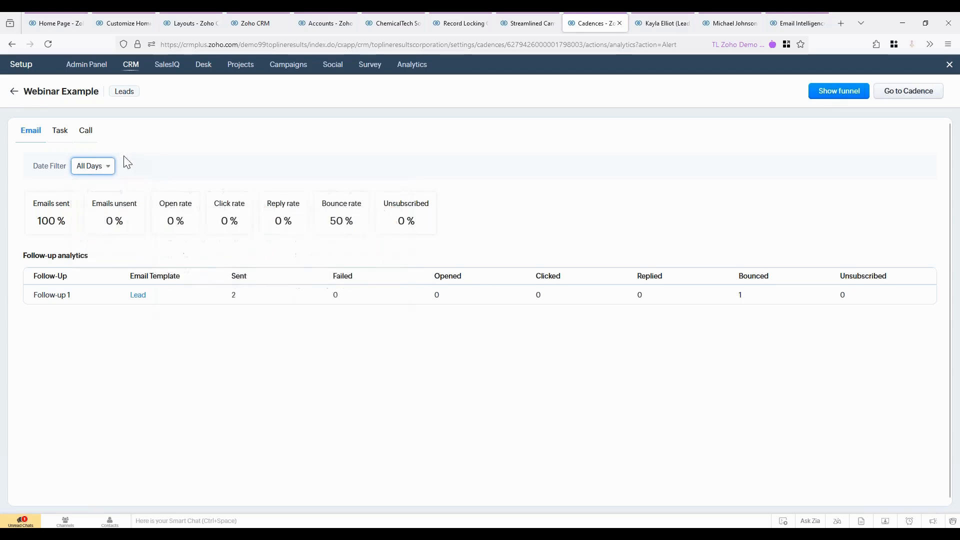
left_click(68, 142)
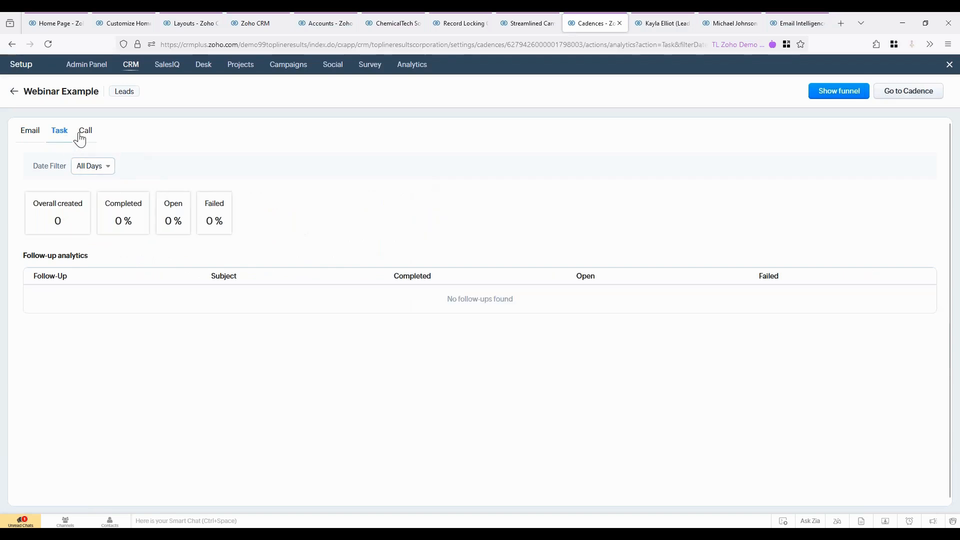
left_click(81, 135)
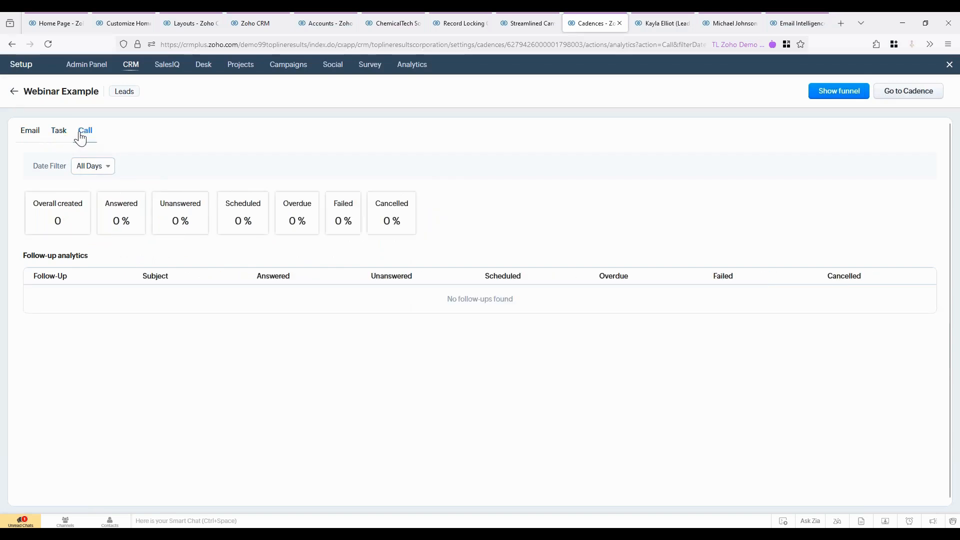
Examine the Webinar Example report as a funnel across all follow-ups and return to the cadence.
left_click(839, 95)
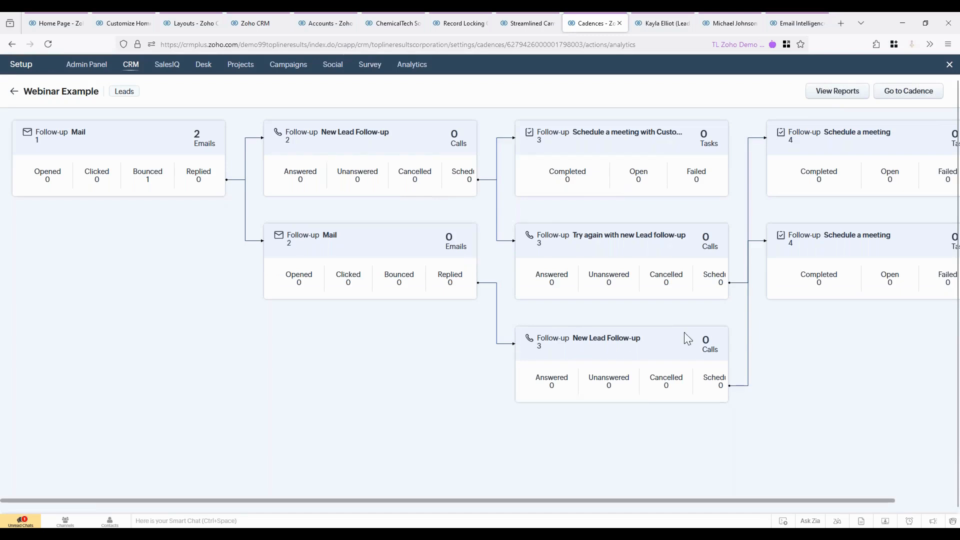
left_click_drag(718, 499, 645, 488)
left_click(909, 94)
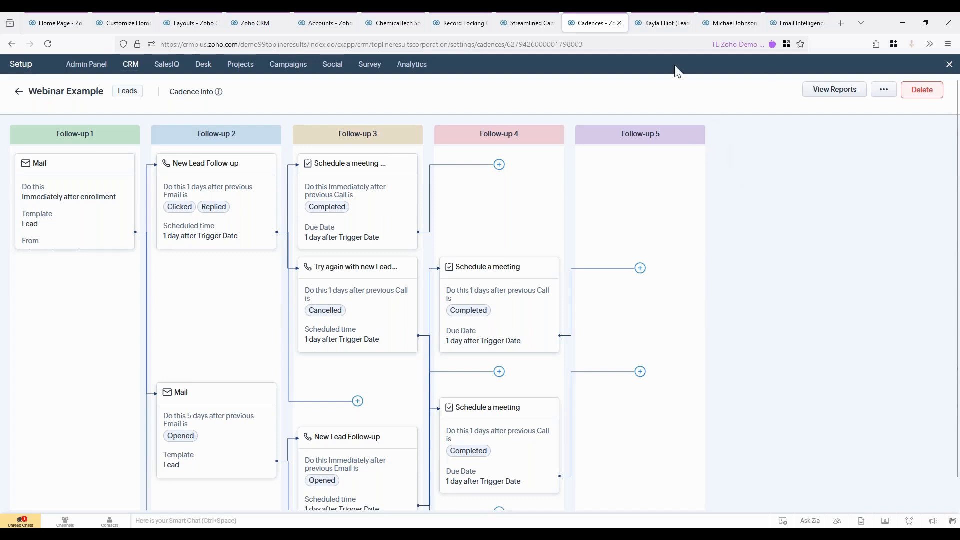
Examine the cadence enrollment and the cadence email status on the WellnessCare Clinic lead record.
left_click(652, 25)
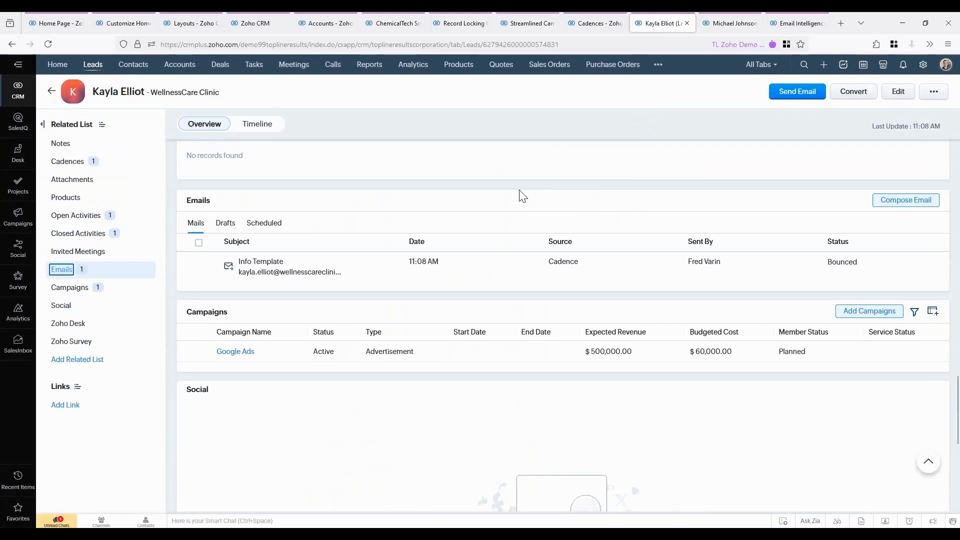
scroll(472, 253, "up", 10)
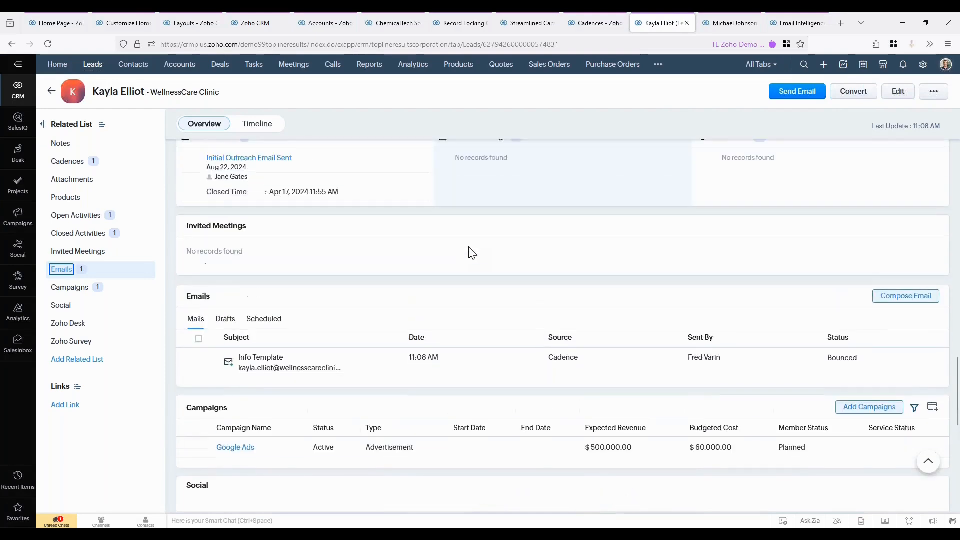
scroll(470, 254, "up", 5)
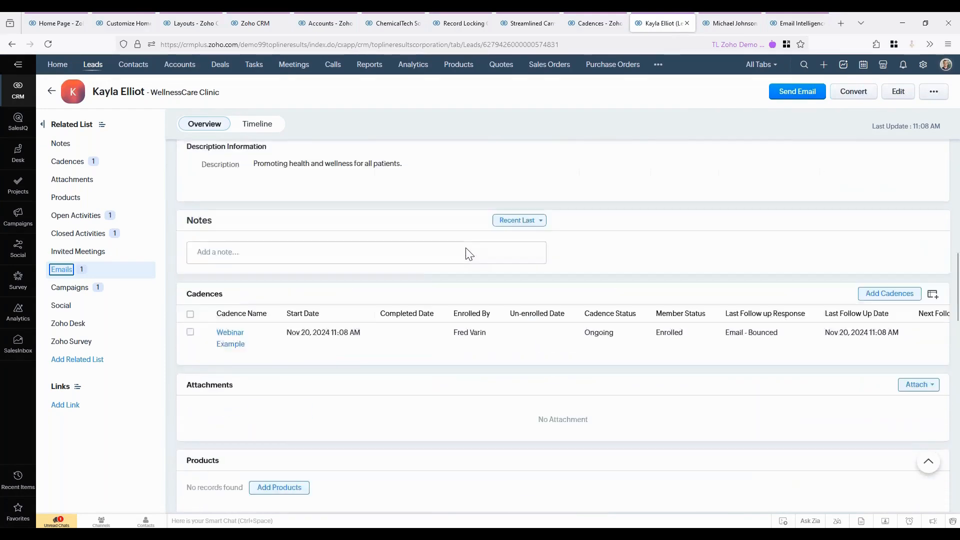
scroll(456, 242, "up", 5)
scroll(453, 245, "up", 3)
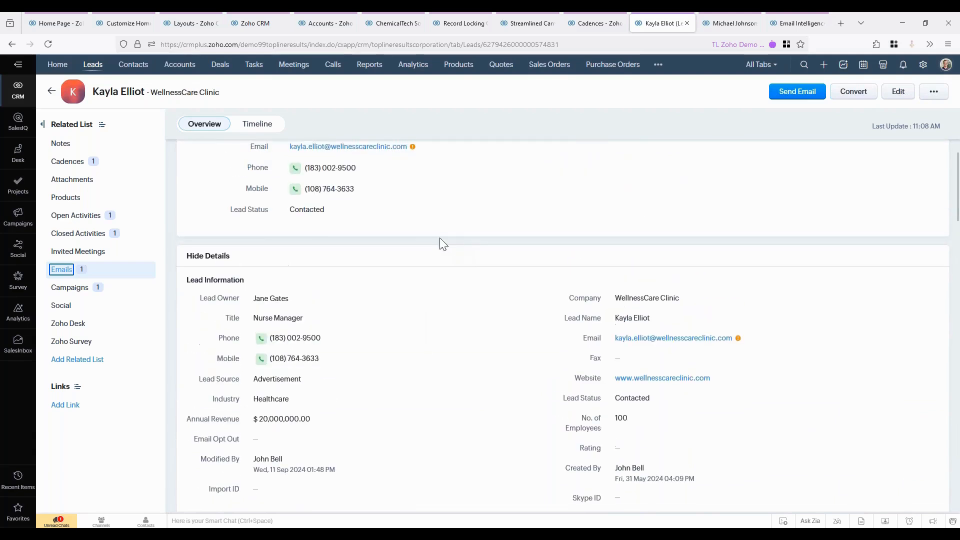
left_click(64, 169)
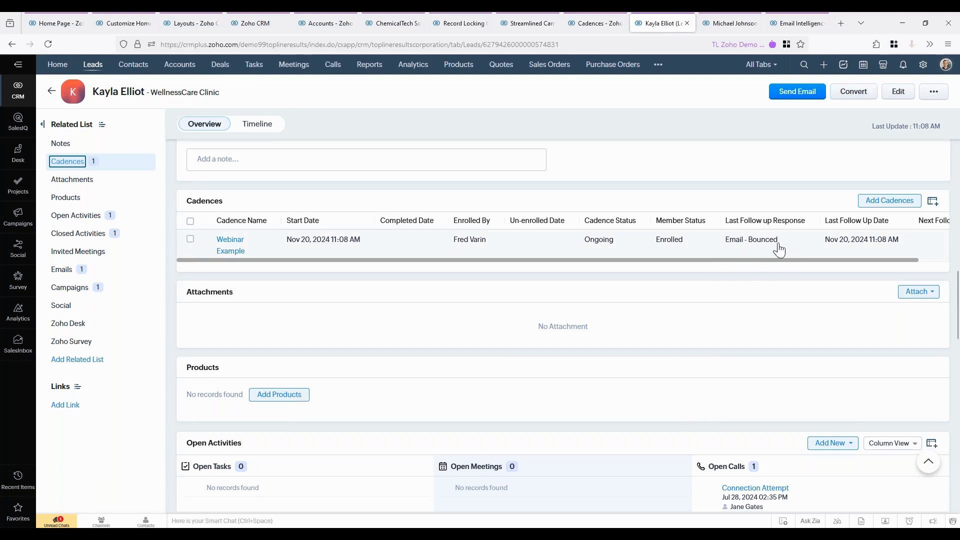
left_click_drag(779, 259, 814, 260)
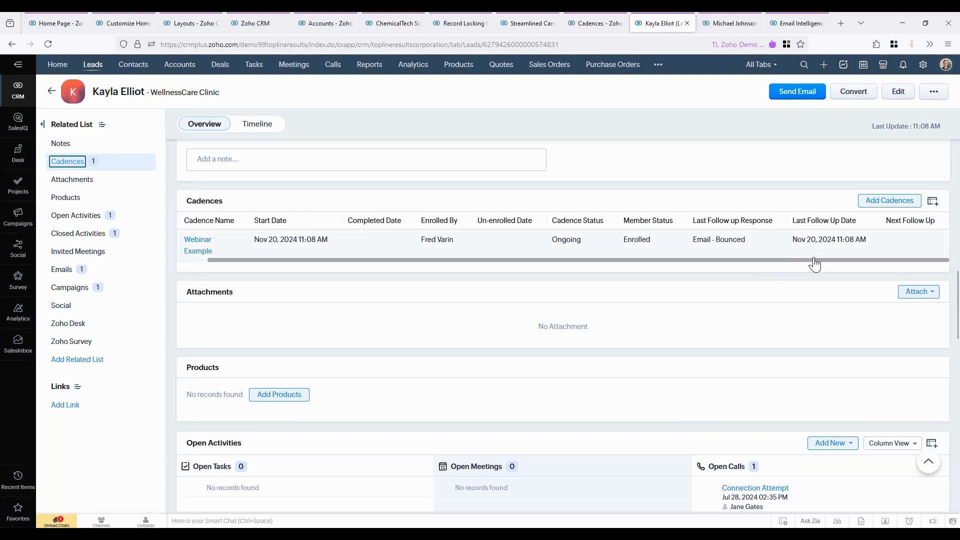
scroll(680, 285, "down", 1)
scroll(680, 285, "down", 3)
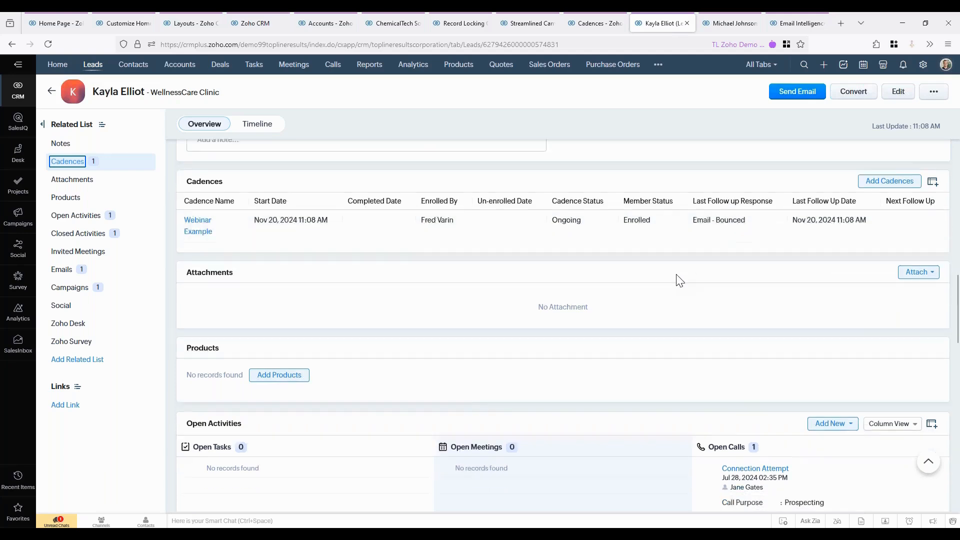
left_click(62, 273)
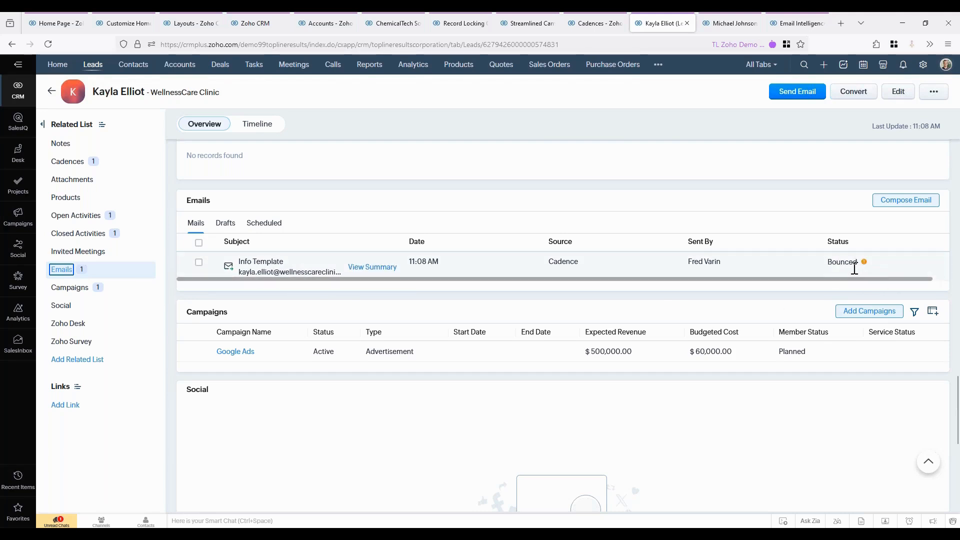
Add the ShopSmart Retail lead to the Webinar Example cadence and check the enrollment in its cadences list.
left_click(723, 28)
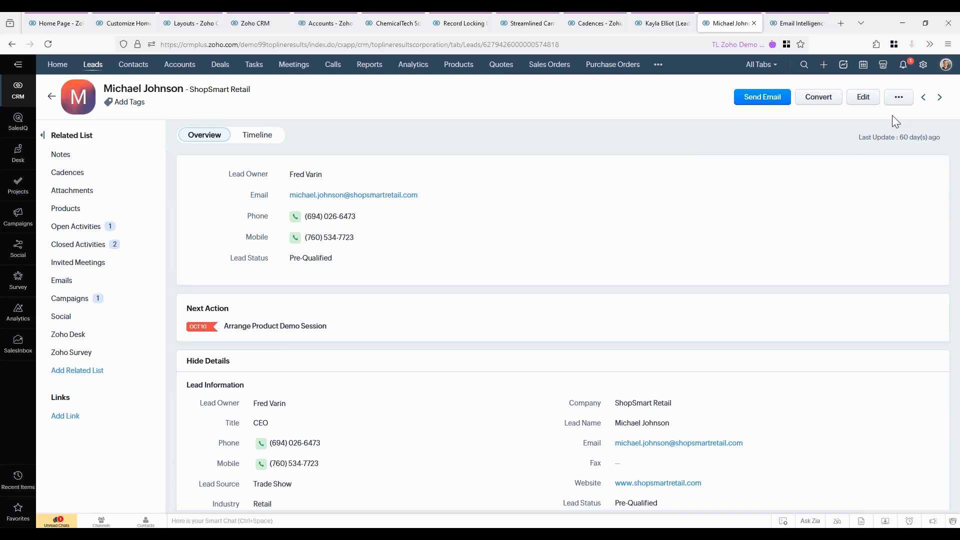
left_click(900, 100)
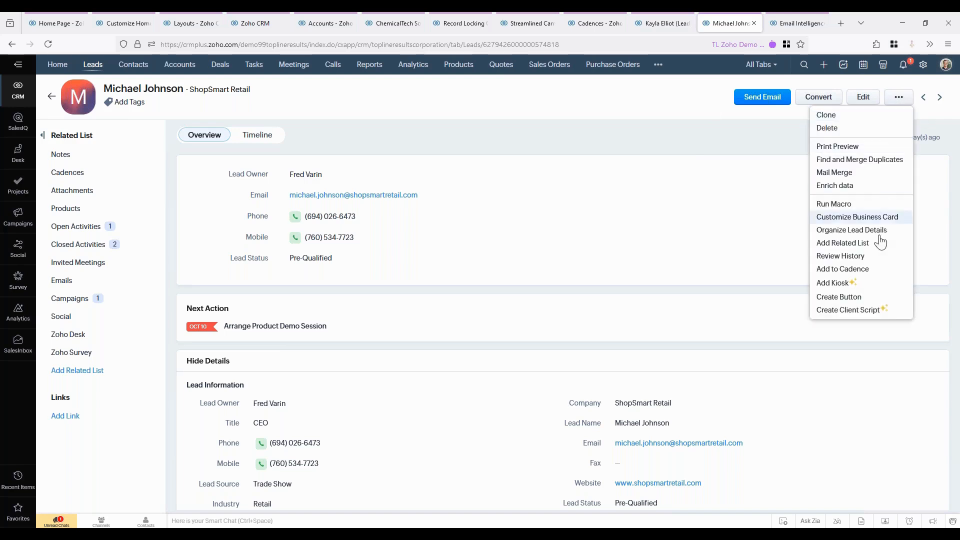
left_click(845, 269)
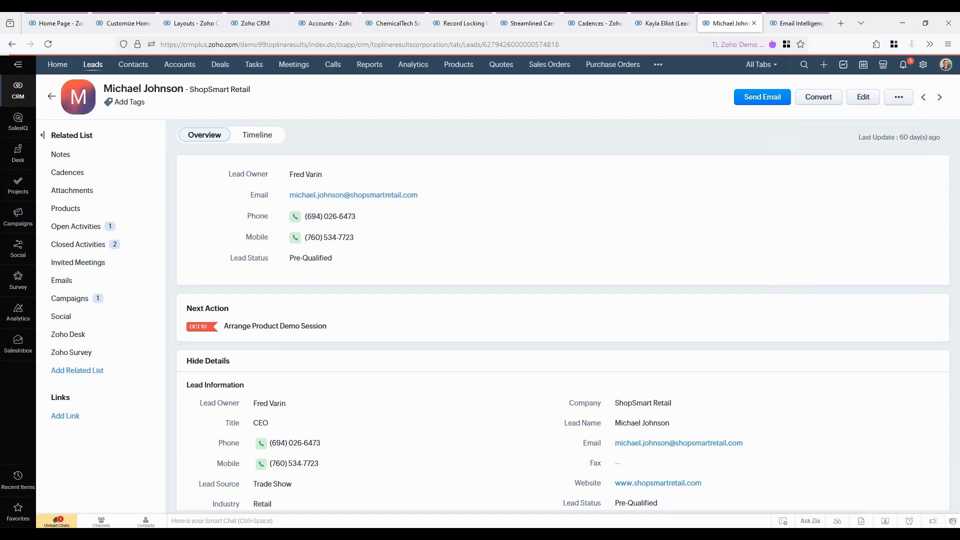
left_click(447, 188)
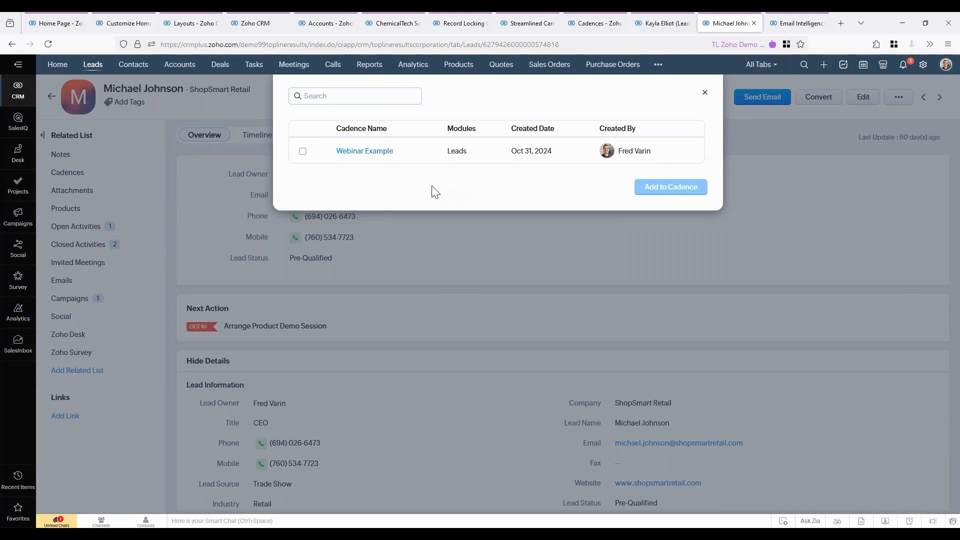
left_click(302, 153)
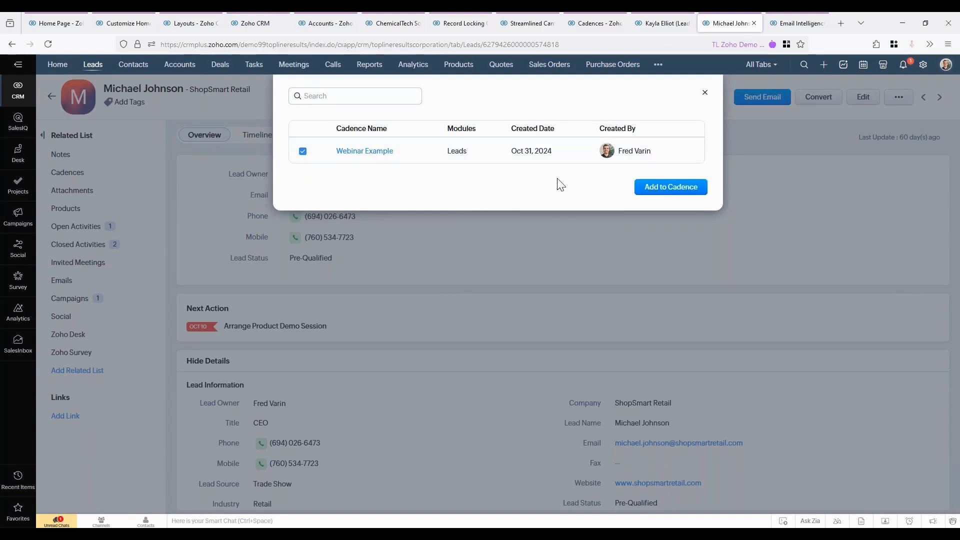
left_click(664, 190)
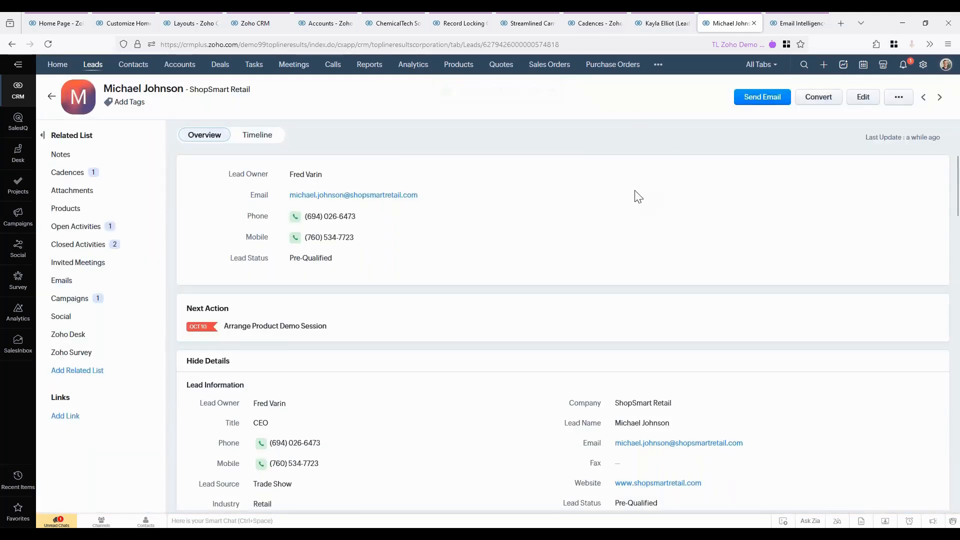
left_click(70, 175)
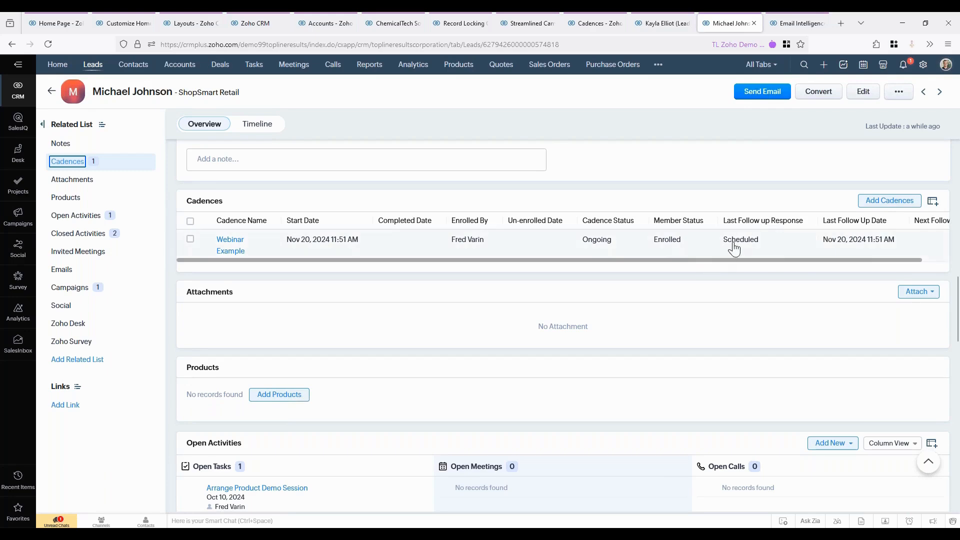
mouse_move(698, 259)
left_mouse_down()
mouse_move(737, 259)
mouse_move(695, 259)
left_mouse_up()
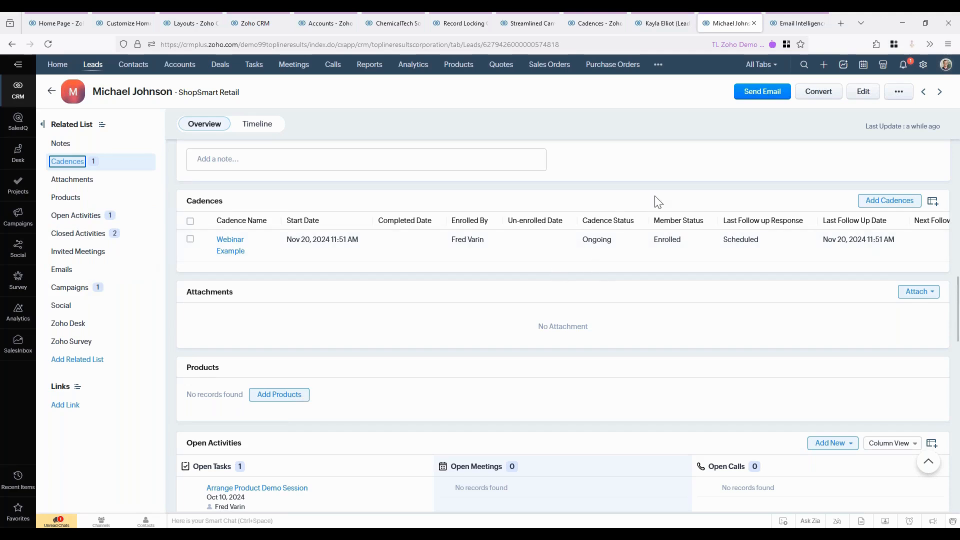
Review Zia's Email Intelligence options and the system and custom email intents.
left_click(794, 26)
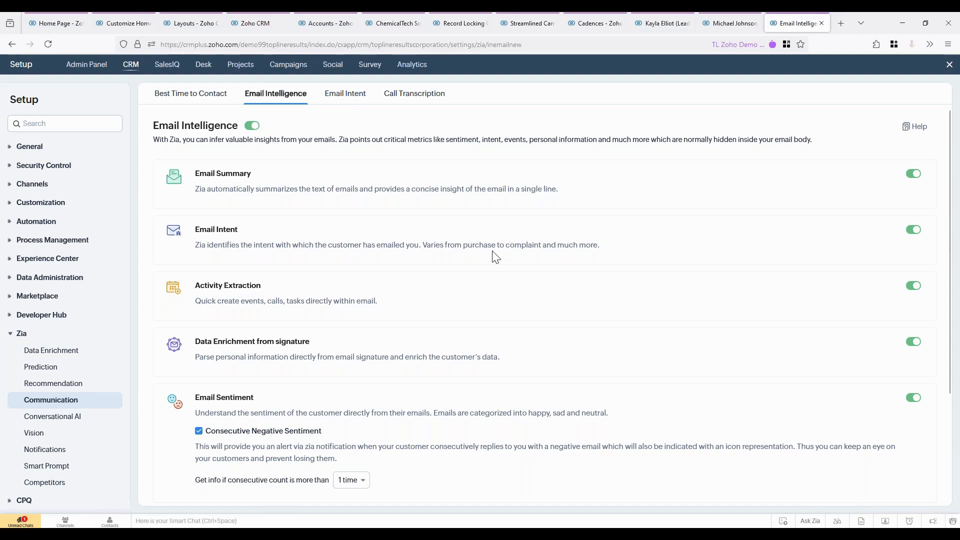
left_click(345, 95)
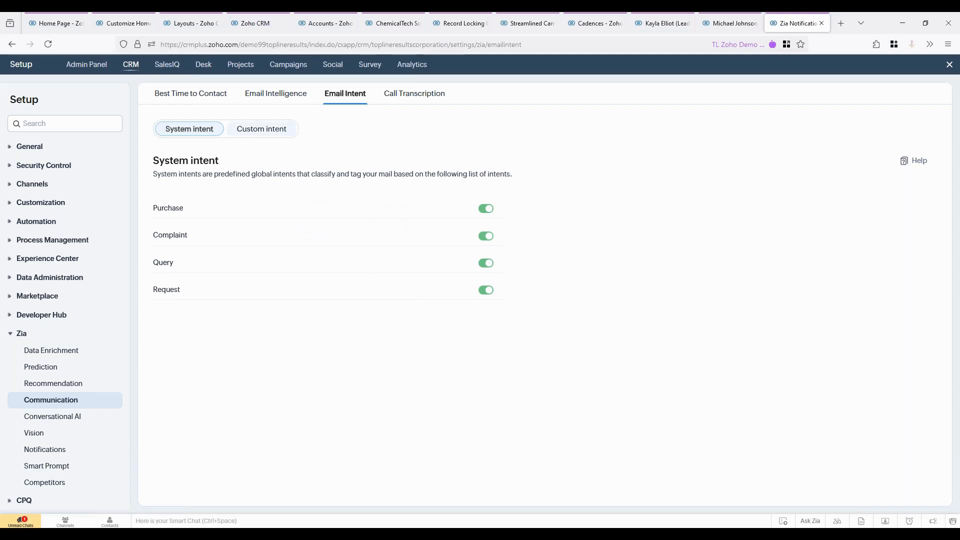
left_click(265, 135)
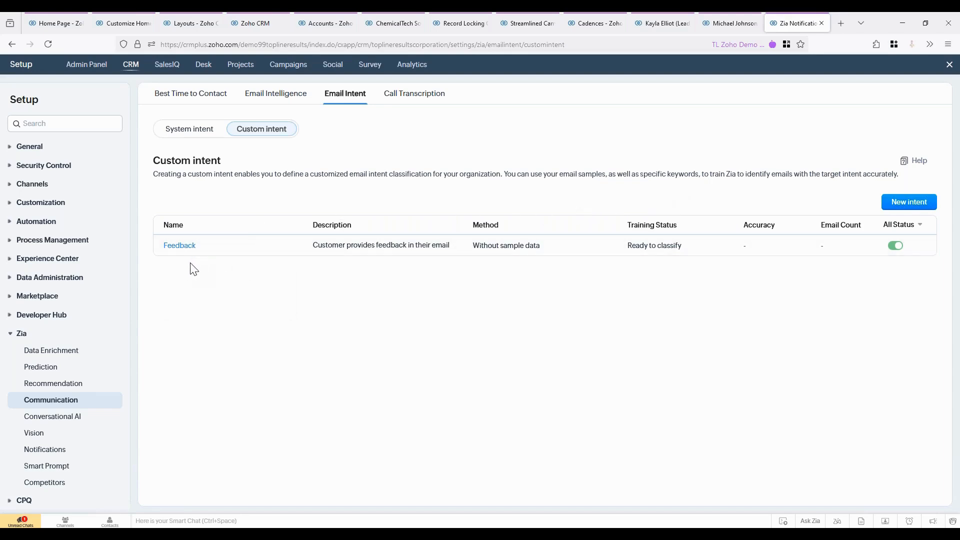
Open the Feedback custom intent to check its creation method and keywords, and leave it without updating.
mouse_move(192, 256)
left_click(203, 246)
left_click(220, 249)
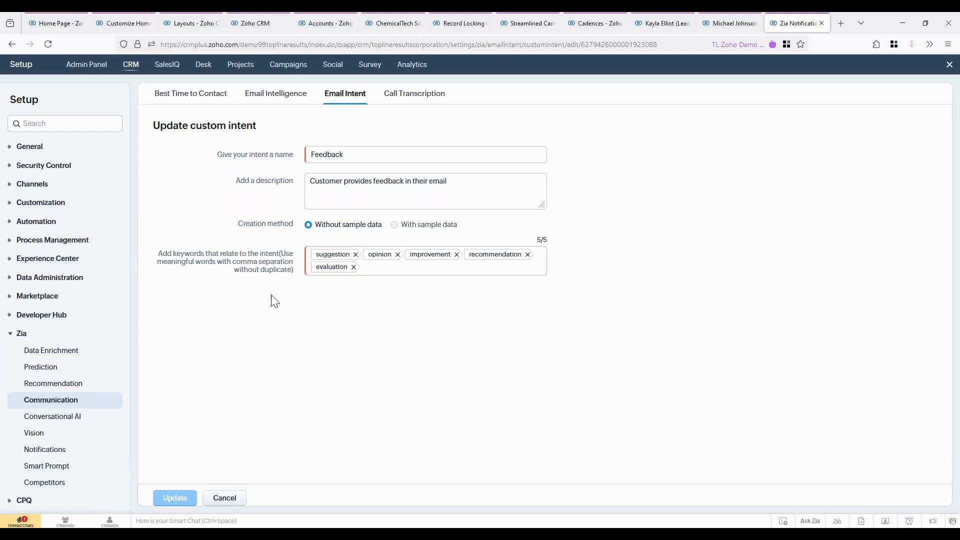
left_click(237, 499)
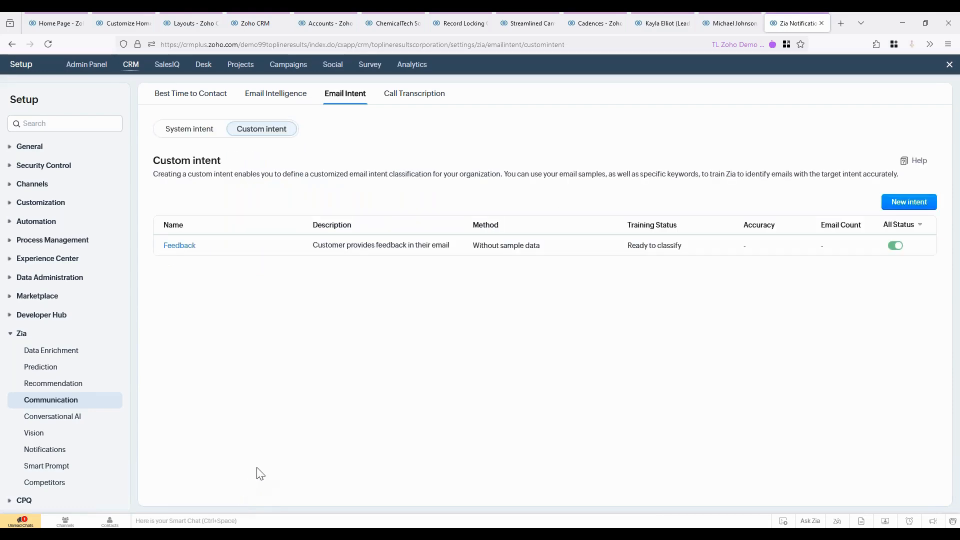